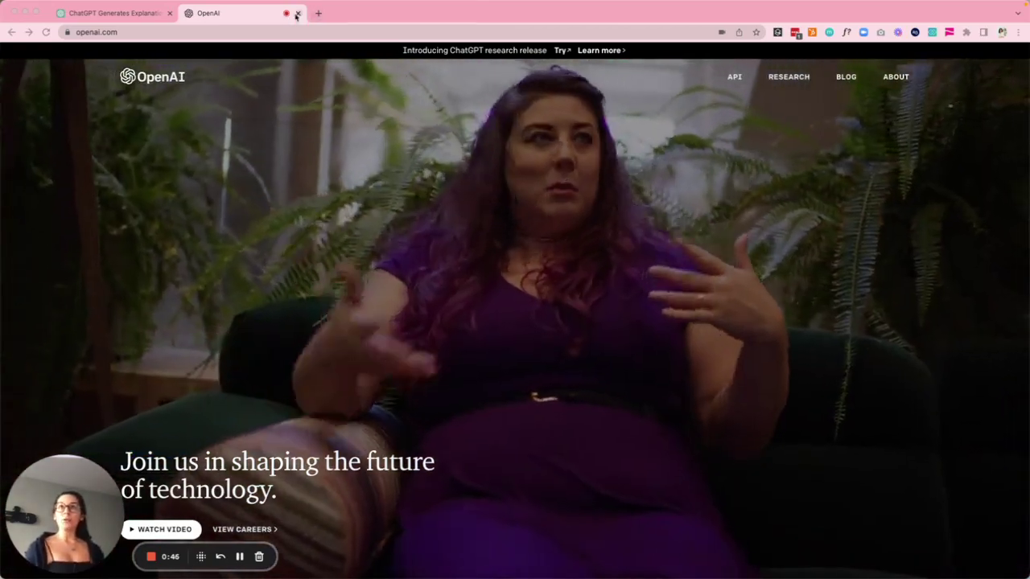
Step: Close the OpenAI homepage and request a boolean string and LinkedIn announcement for a presidents club B2B SaaS Sales Development Representative in New York, Chicago, or LA
{"action": "left_click", "coordinate": [298, 13]}
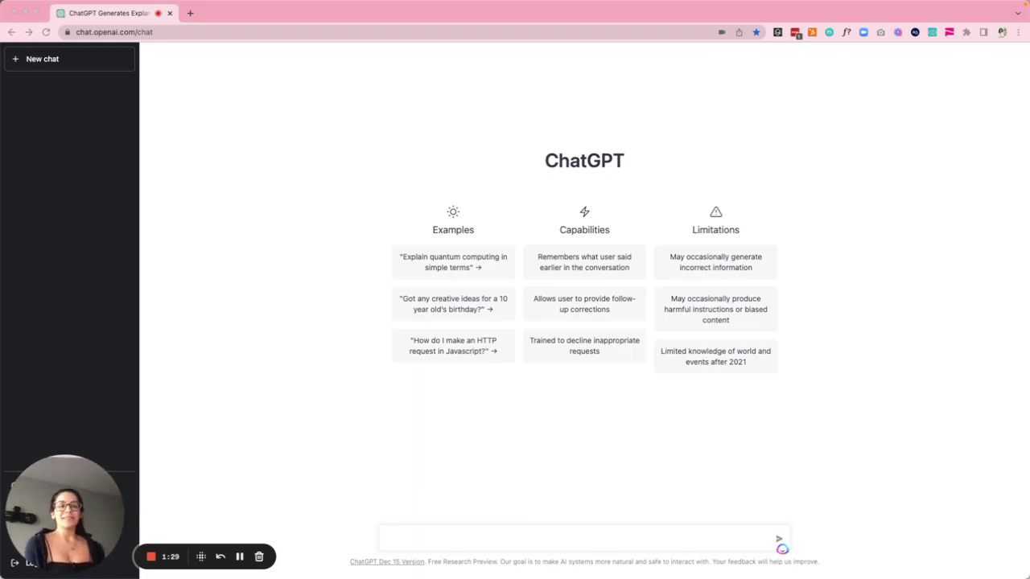
{"action": "left_click", "coordinate": [489, 547]}
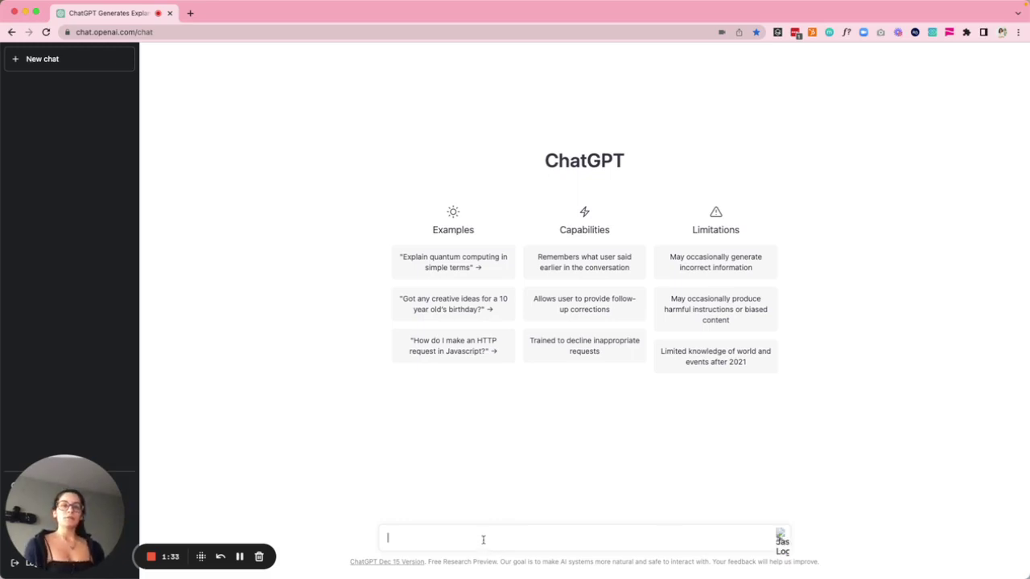
{"action": "type", "text": "Create a boolean string search for me. I'm looking for a Sales Development Representative with B2B SaaS experience preferably someone who has hit presidents club in New York, Chicago, or LA as this is a work-from-home job that requires some travel to clients onsite in those hubs. Also create a Linkedin announcement so I can share this open role with my network."}
{"action": "key", "text": "Return"}
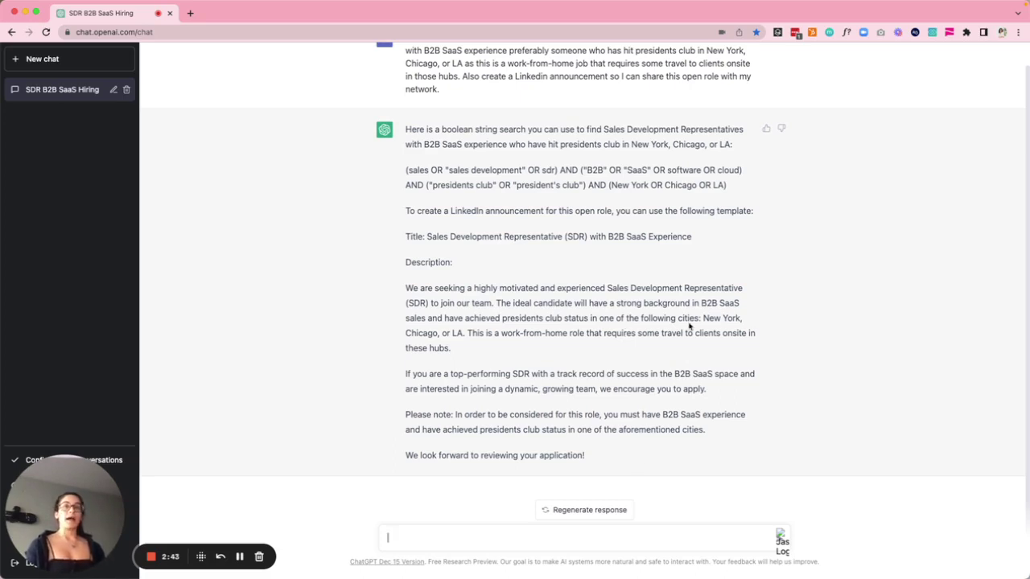
Step: Examine the generated boolean search string for the Sales Development Representative role
{"action": "triple_click", "coordinate": [546, 178]}
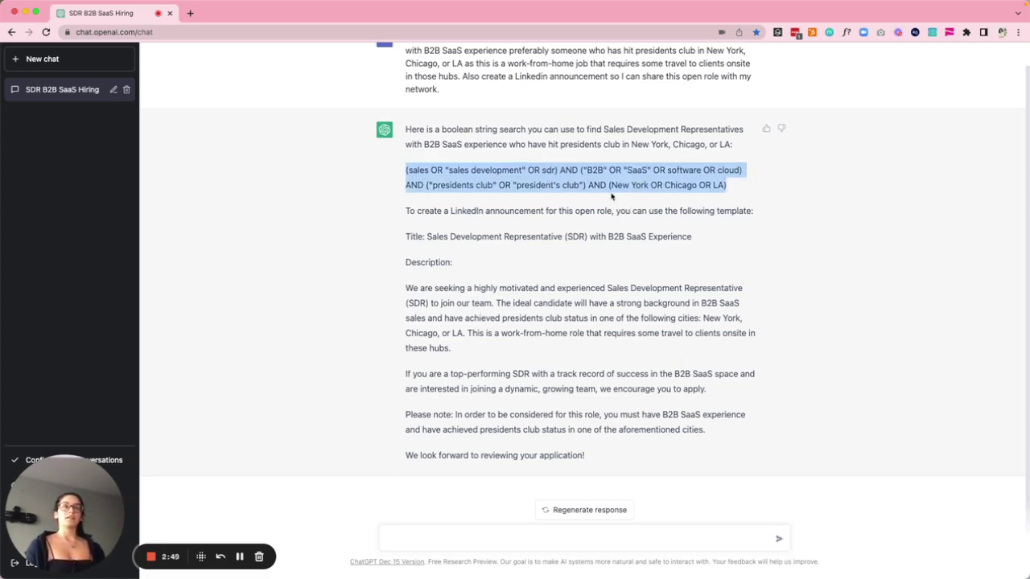
{"action": "left_click", "coordinate": [557, 195]}
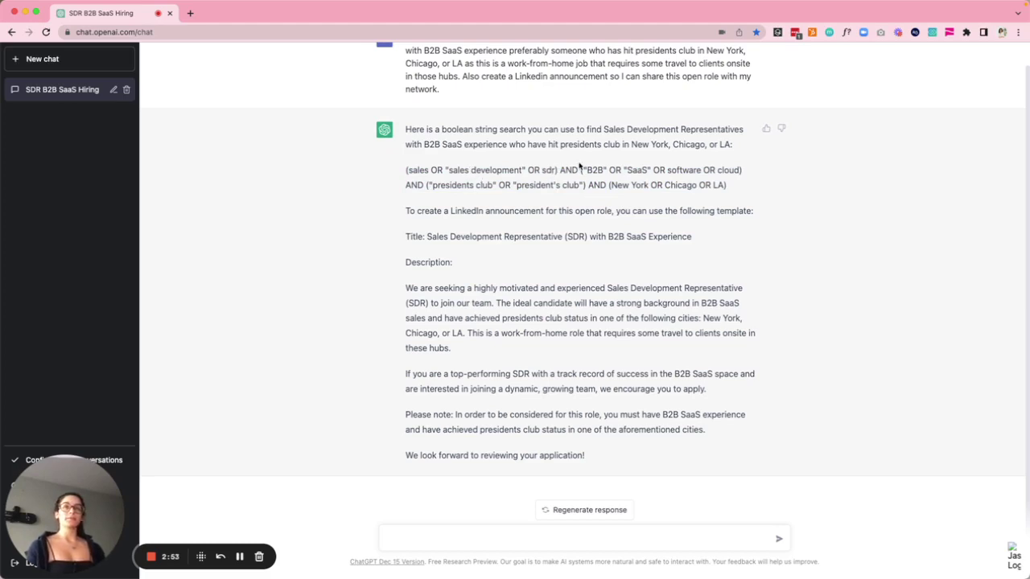
{"action": "triple_click", "coordinate": [546, 169]}
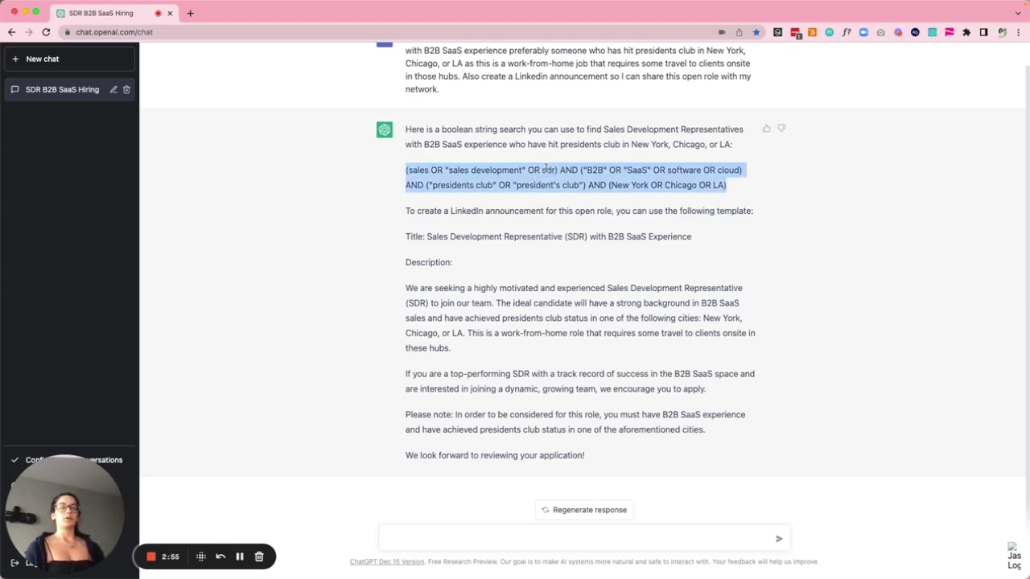
{"action": "left_click", "coordinate": [545, 169]}
{"action": "triple_click", "coordinate": [547, 169]}
{"action": "left_click", "coordinate": [548, 168]}
{"action": "triple_click", "coordinate": [547, 169]}
{"action": "left_click", "coordinate": [548, 169]}
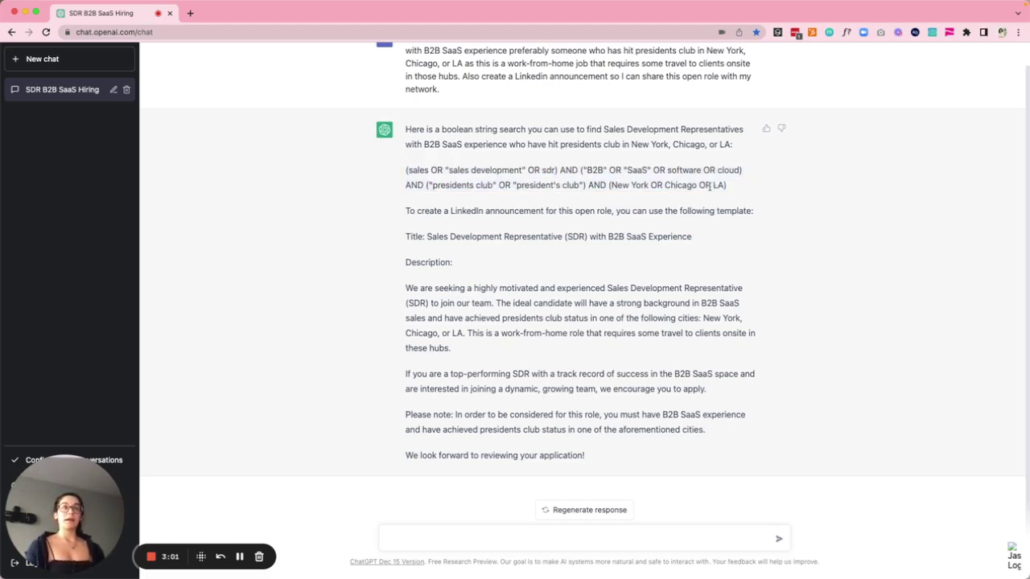
{"action": "left_click_drag", "start_coordinate": [728, 186], "coordinate": [404, 177]}
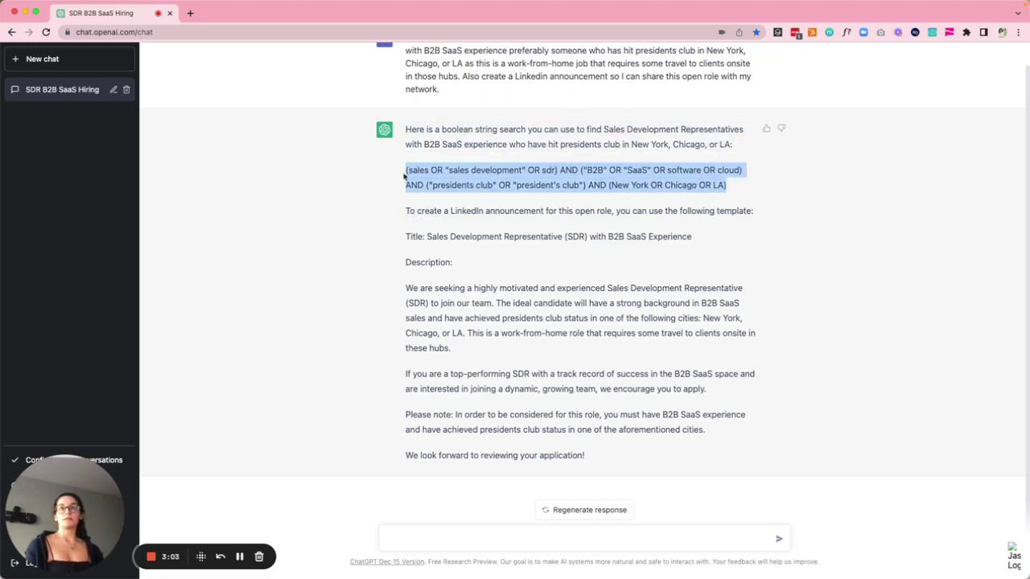
{"action": "left_click", "coordinate": [467, 167]}
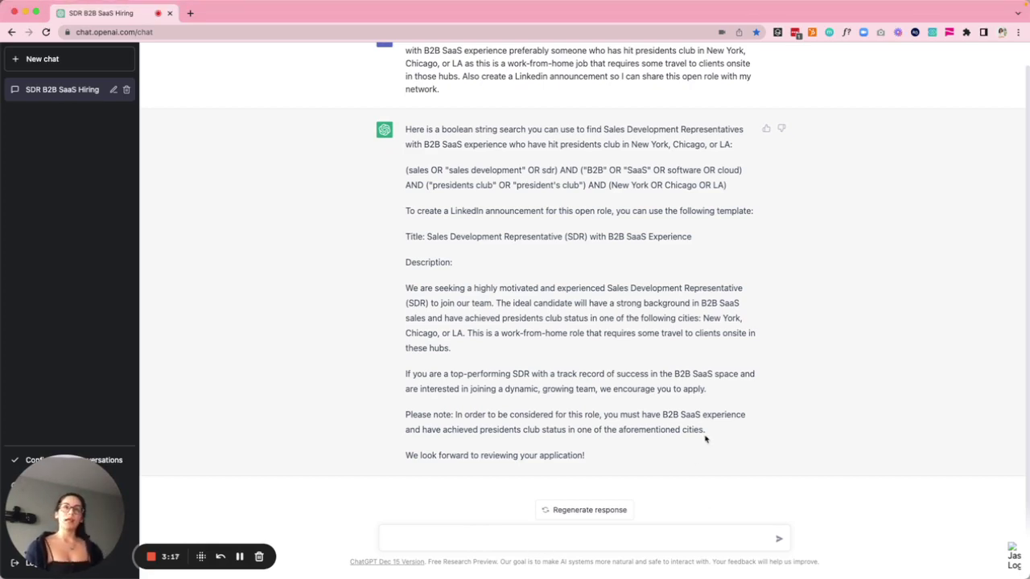
{"action": "triple_click", "coordinate": [625, 170]}
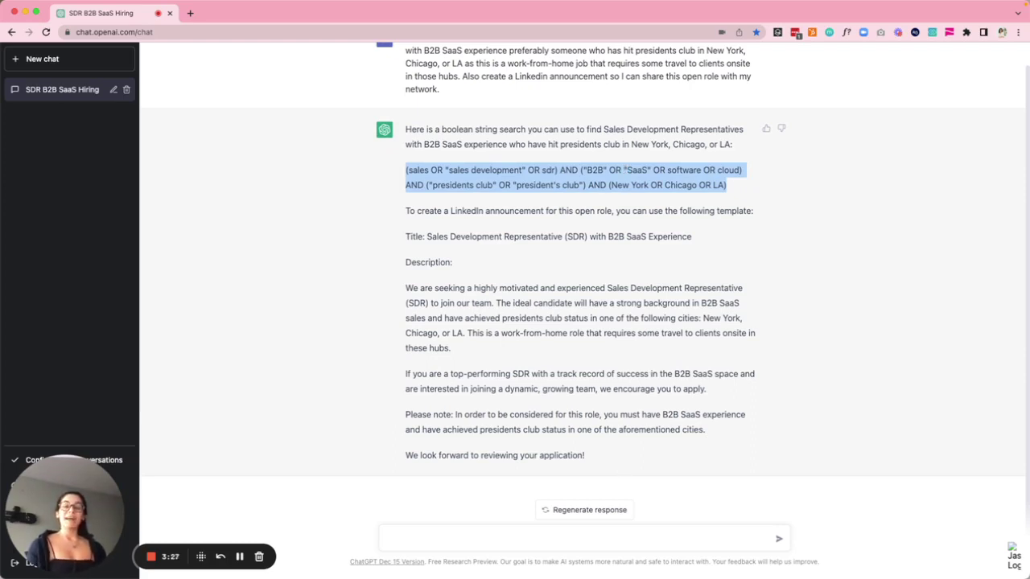
Step: Request a candidate email about presenting a favorite campaign they led, covering social media channels, total budget, influencers, and a brief overview of the campaign
{"action": "key", "text": "super+Tab"}
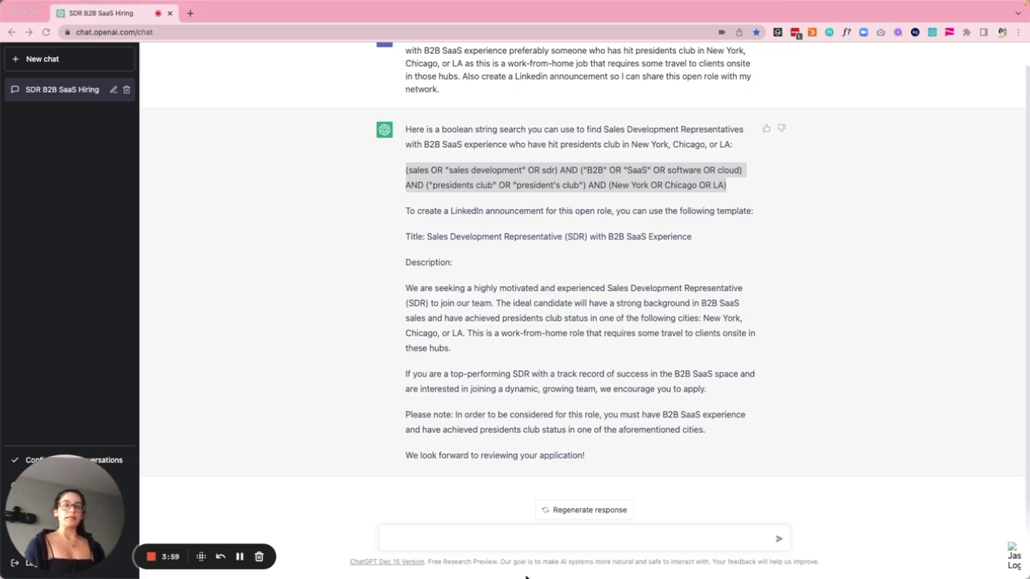
{"action": "left_click", "coordinate": [503, 544]}
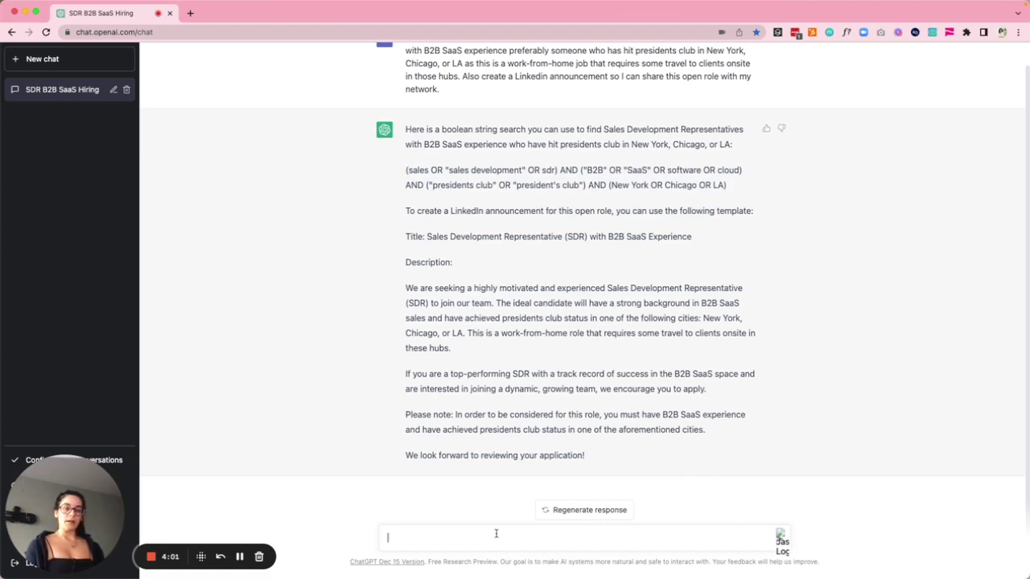
{"action": "type", "text": "Write an email to a candidate telling them this The next part of the interview process will involve the candidate presenting their favorite campaign that they led to us. They should include information about the social media channels used, the total budget for the campaign, any influencers who were involved, and a brief overview of how the campaign came to life. This will give us a better understanding of their experience and skills in leading marketing campaigns, and help us to evaluate their fit for the role."}
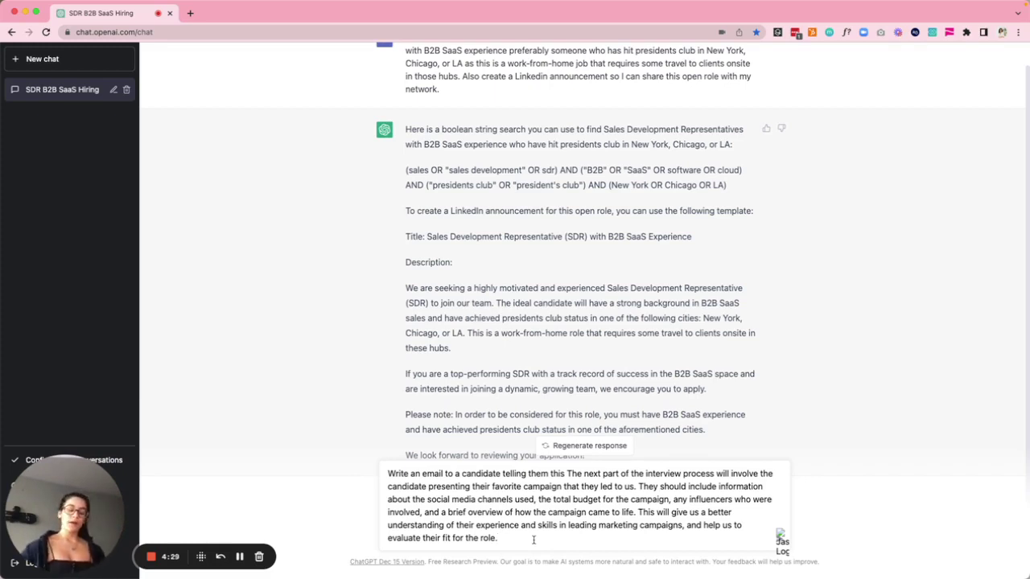
{"action": "key", "text": "Return"}
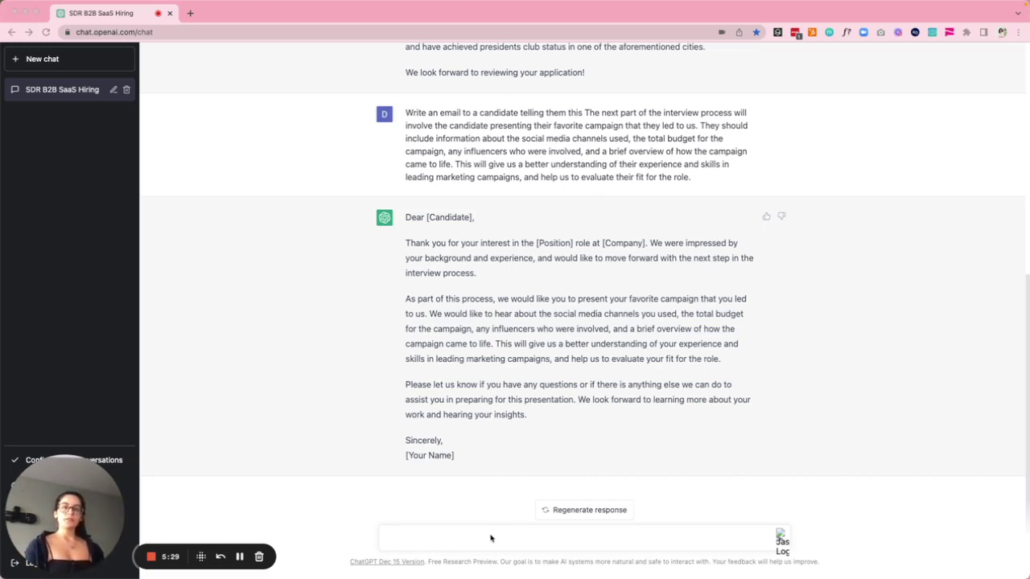
Step: Request the candidate email rewritten in bullet points and compare the list with the original email
{"action": "type", "text": "write this in bullet points"}
{"action": "key", "text": "Return"}
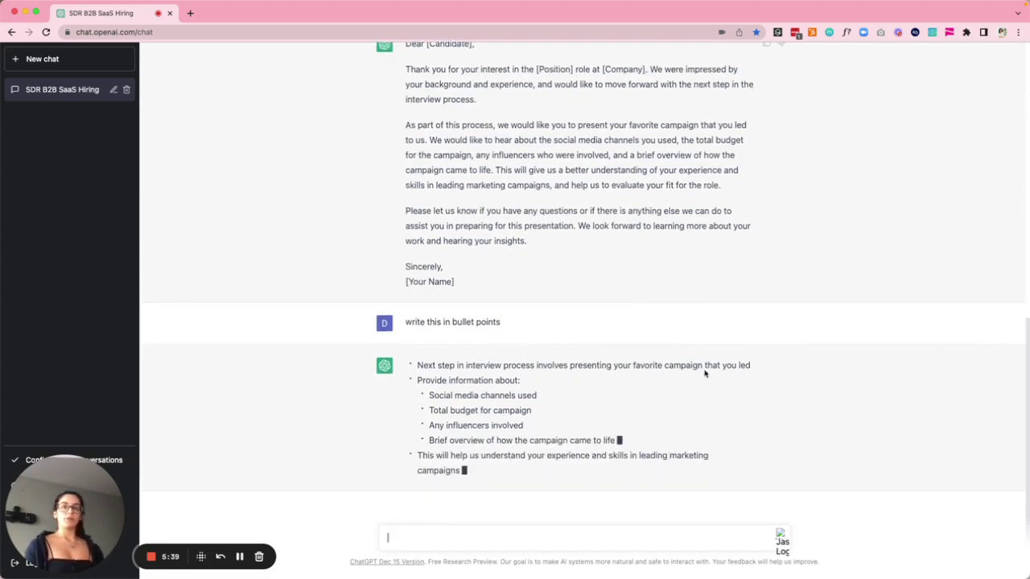
{"action": "scroll", "coordinate": [611, 127], "scroll_direction": "up", "scroll_amount": 4}
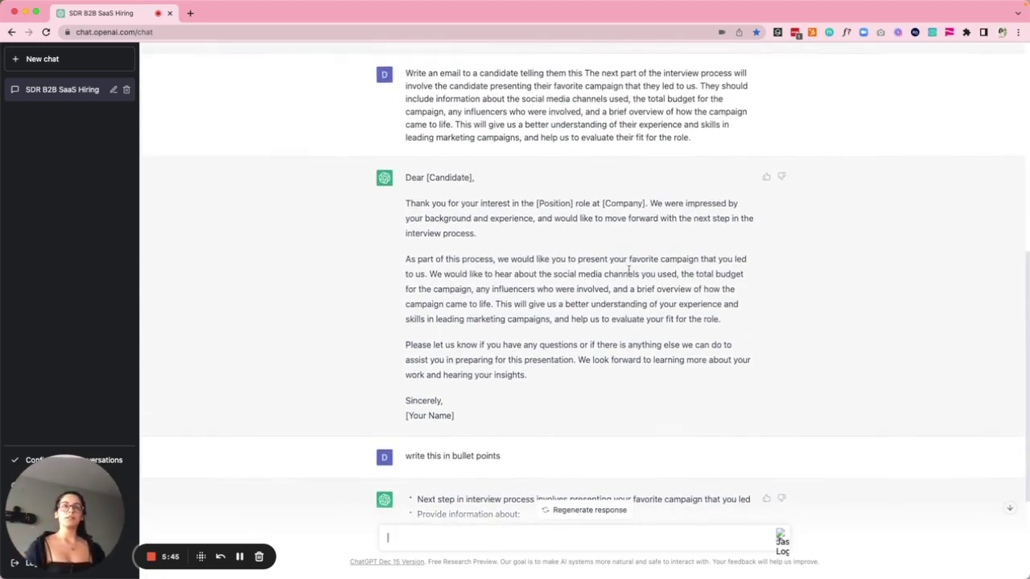
{"action": "scroll", "coordinate": [628, 272], "scroll_direction": "down", "scroll_amount": 4}
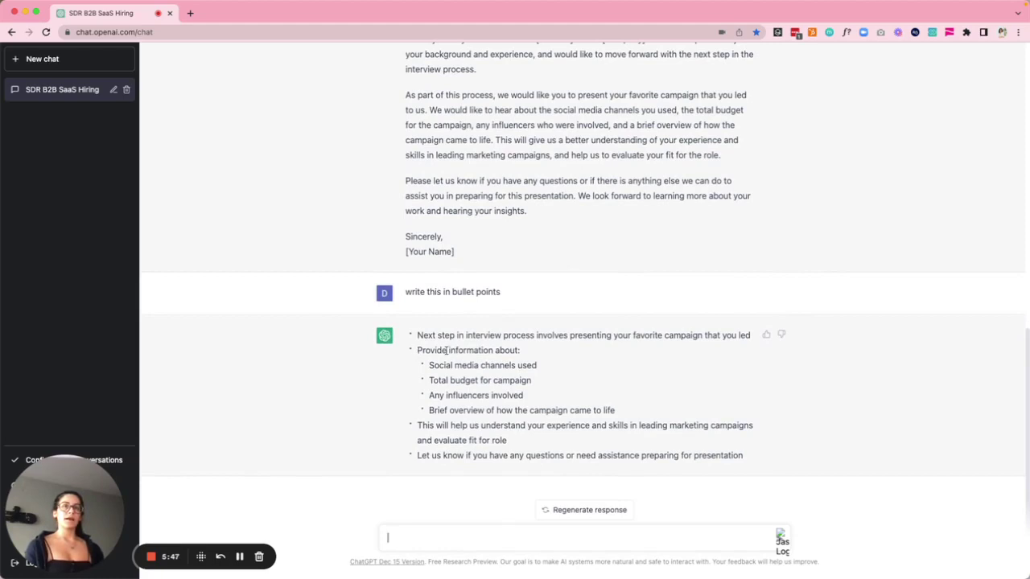
{"action": "scroll", "coordinate": [473, 97], "scroll_direction": "up", "scroll_amount": 1}
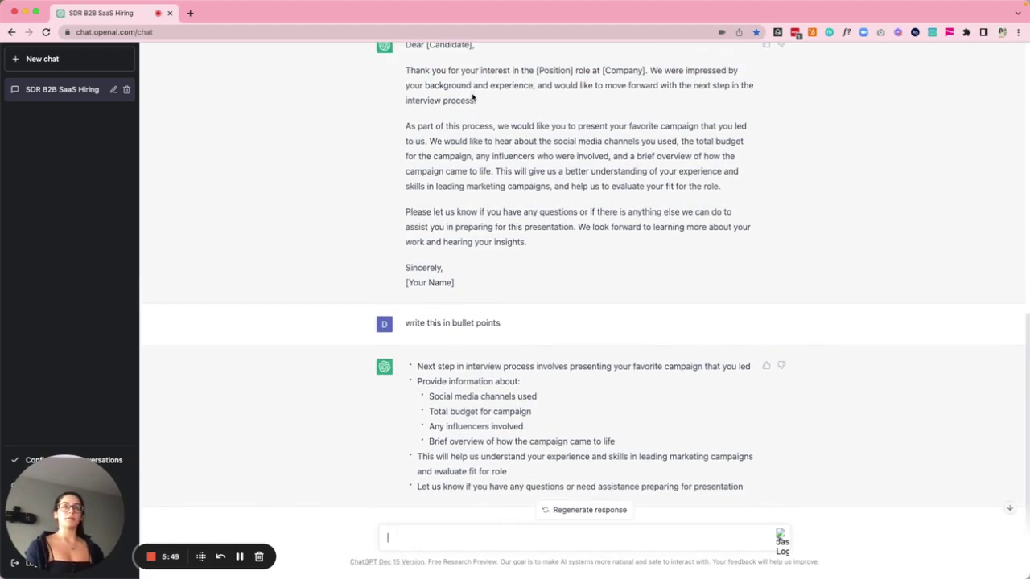
{"action": "scroll", "coordinate": [466, 140], "scroll_direction": "up", "scroll_amount": 1}
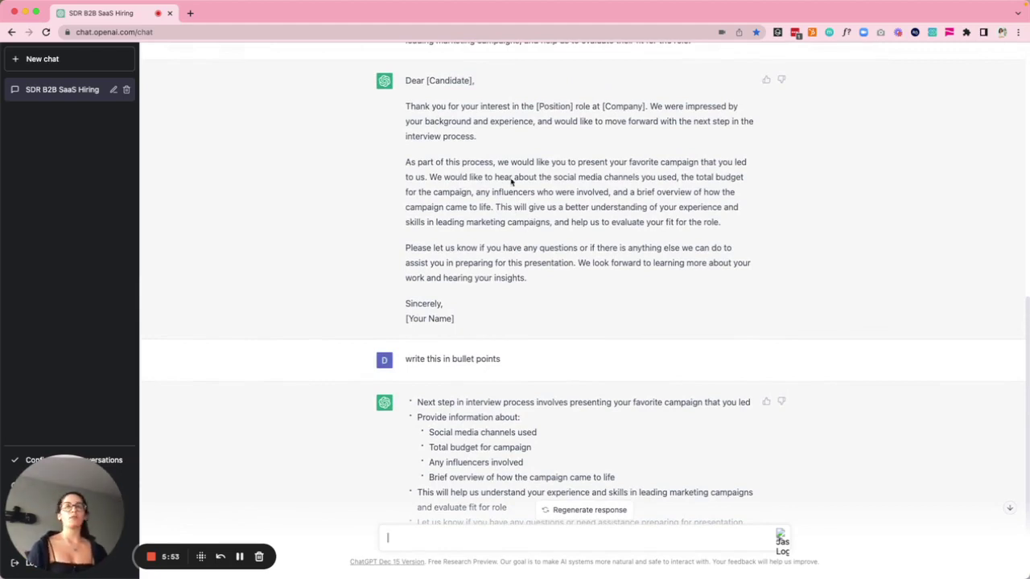
{"action": "scroll", "coordinate": [551, 244], "scroll_direction": "down", "scroll_amount": 2}
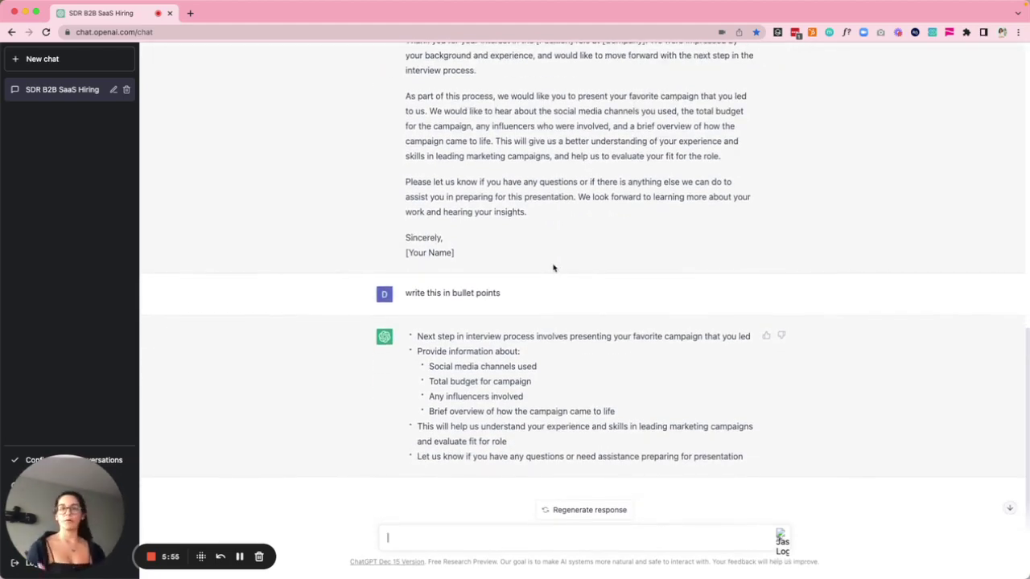
{"action": "scroll", "coordinate": [602, 358], "scroll_direction": "down", "scroll_amount": 1}
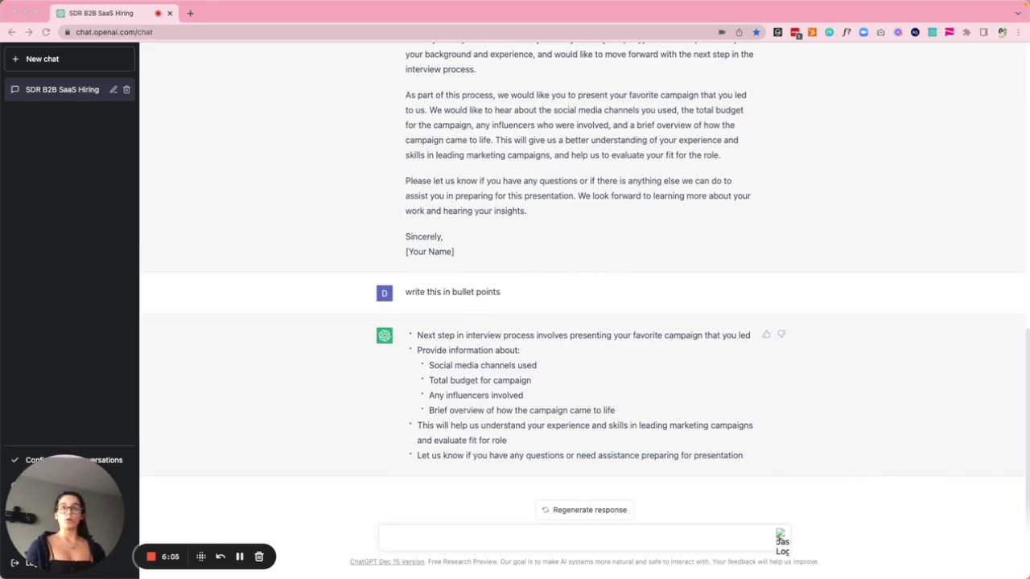
Step: Request a Facebook group announcement about hiring a Marketing Manager, Recruiter, and two Backend Software Engineers
{"action": "left_click", "coordinate": [603, 536]}
{"action": "type", "text": "Write an announcement for me to share with my Facebook group that I'm hiring a Marketing Manager, Recruiter, and two Backend Software Engineers."}
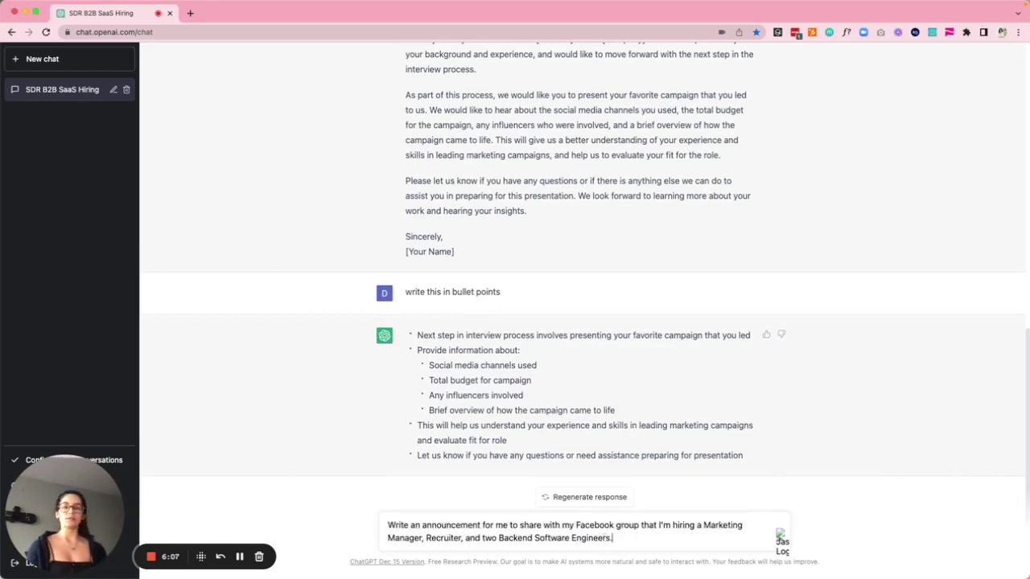
{"action": "key", "text": "Return"}
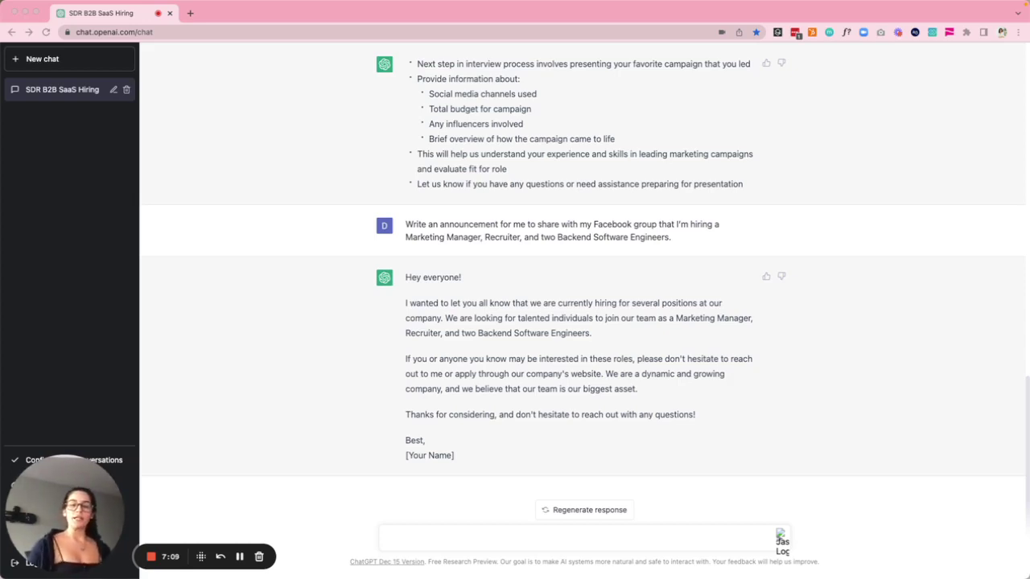
Step: Request a list of 10 job title variations for Customer Support Representatives
{"action": "left_click", "coordinate": [589, 541]}
{"action": "type", "text": "List 10 job title variations for Customer Support Representatives."}
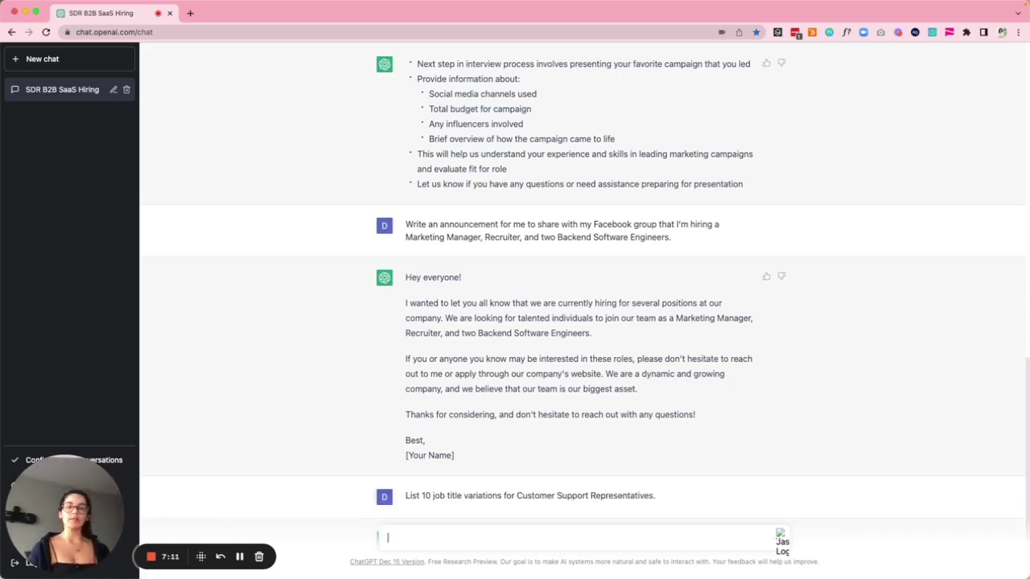
{"action": "key", "text": "Return"}
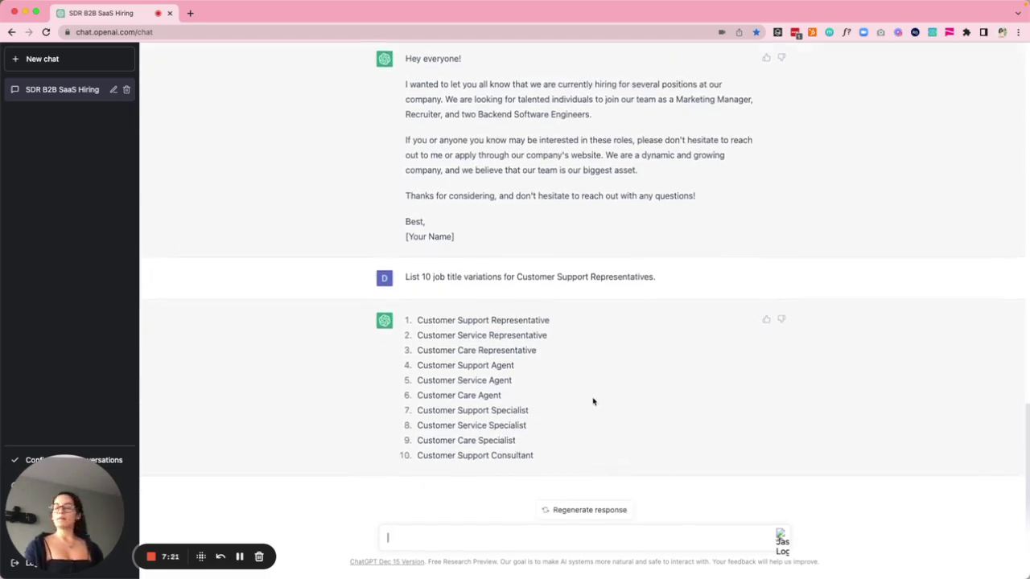
Step: Follow up with "How about marketing manager" to get job title variations for that role
{"action": "left_click", "coordinate": [487, 532]}
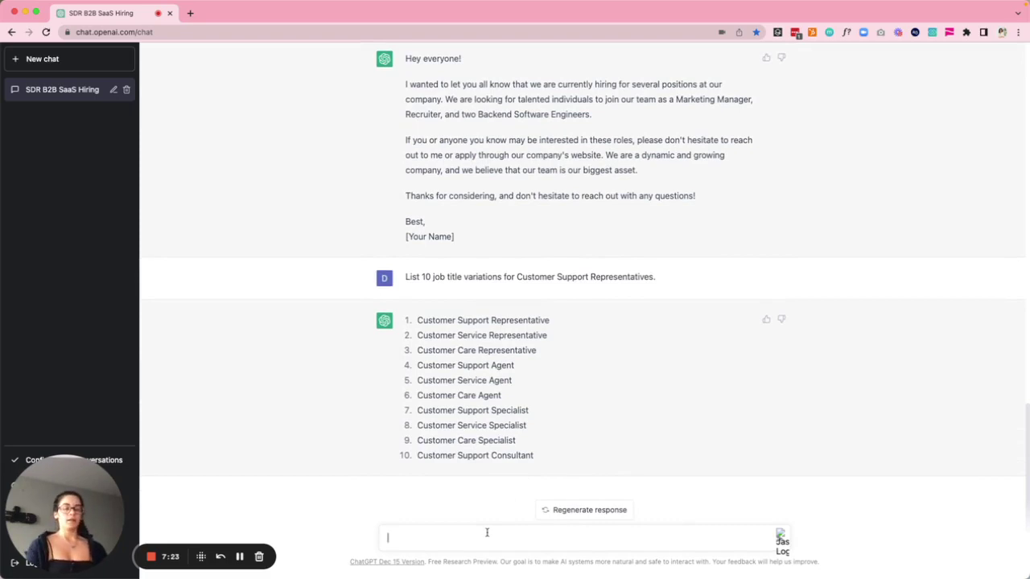
{"action": "type", "text": "How about m"}
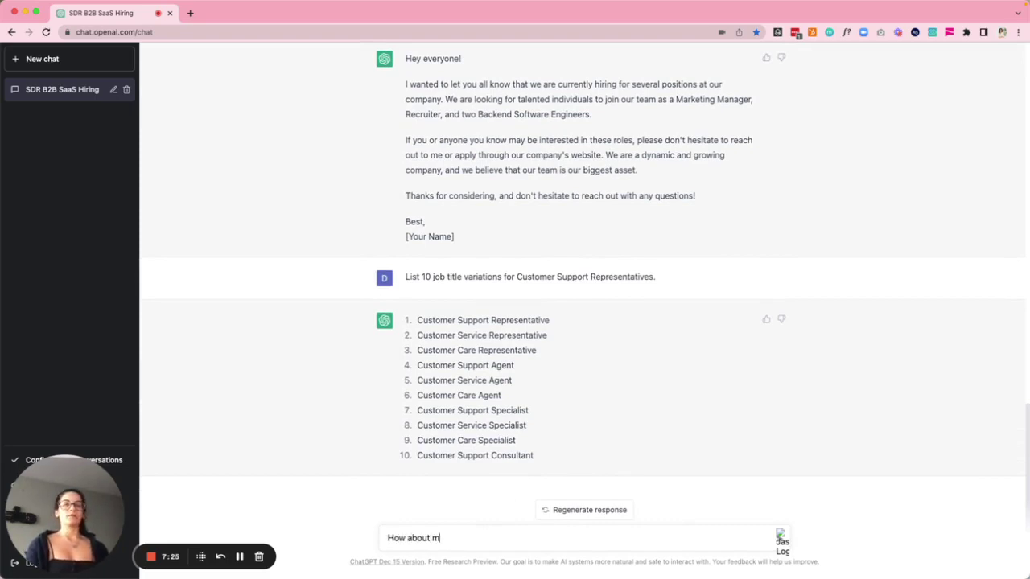
{"action": "type", "text": "arketing manager"}
{"action": "key", "text": "Return"}
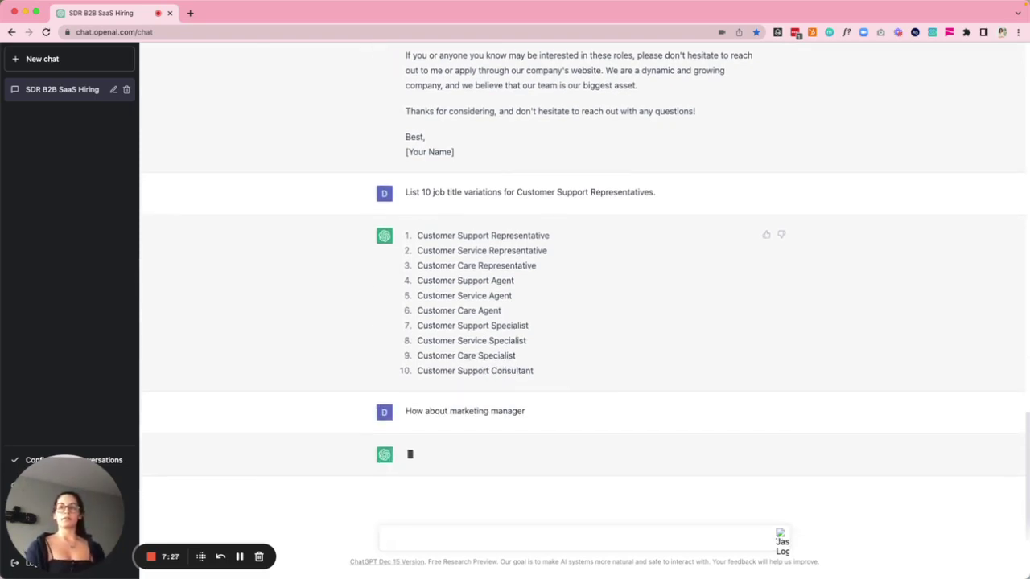
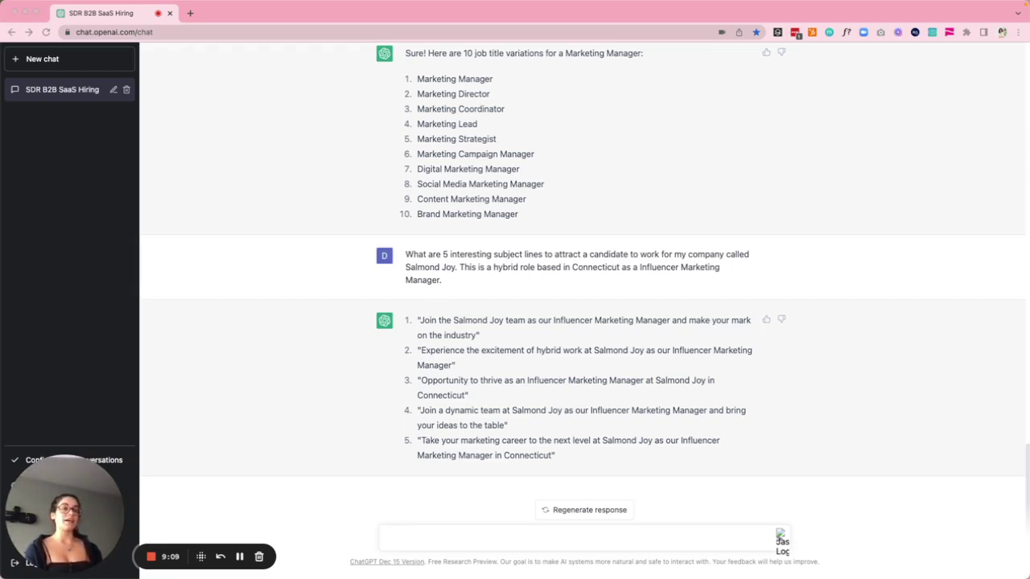
Step: Ask "What's a better way to say hope you're well to someone in an email?"
{"action": "left_click", "coordinate": [410, 543]}
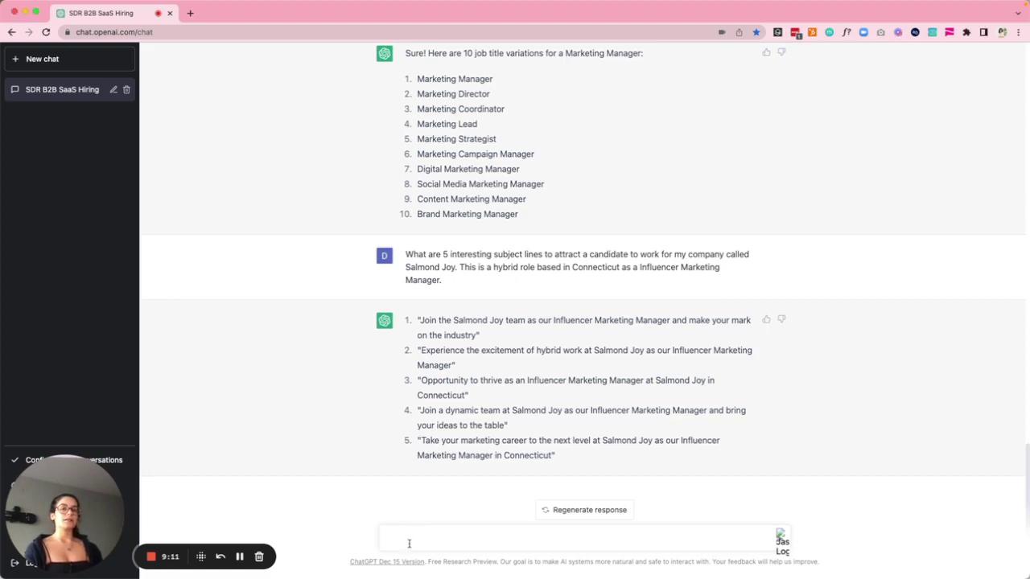
{"action": "type", "text": "What's a better way to say hope you're well to someone in an email?"}
{"action": "key", "text": "Return"}
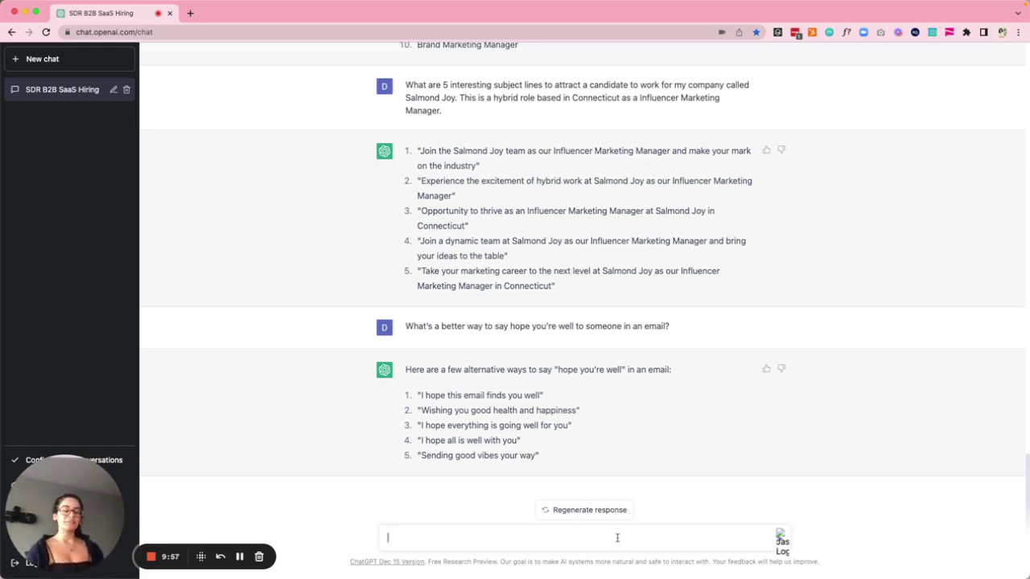
Step: Request a more empathetic rewrite of "you're not getting this job have a great week", leaving out the introductory sentence about AI detecting tone
{"action": "type", "text": "You can use AI to detect tone and re-write your emails in an empathetic manner. Re-write this email to sound more empathetic, you're not getting this job have a great week."}
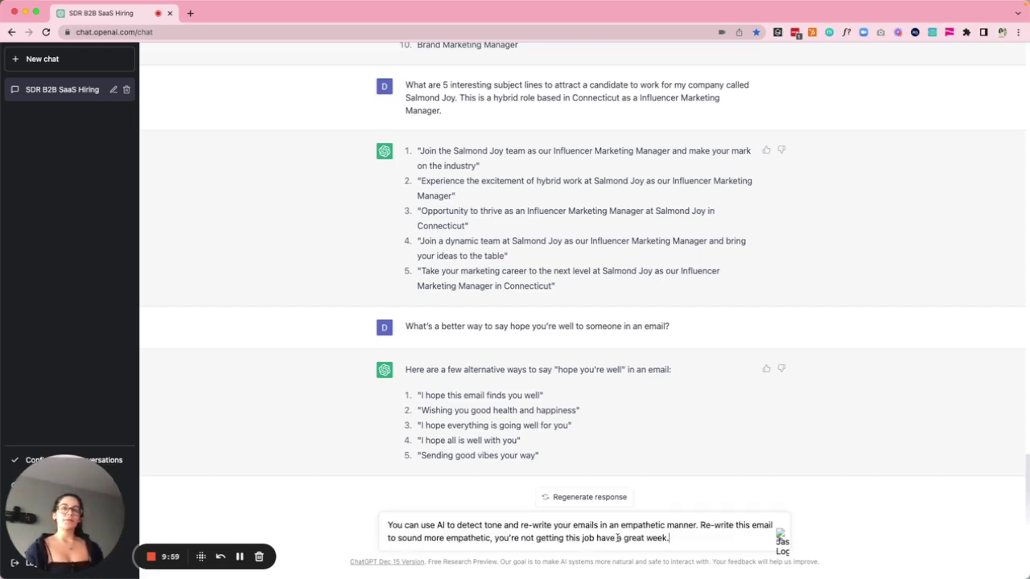
{"action": "left_click_drag", "start_coordinate": [699, 524], "coordinate": [367, 526]}
{"action": "key", "text": "BackSpace"}
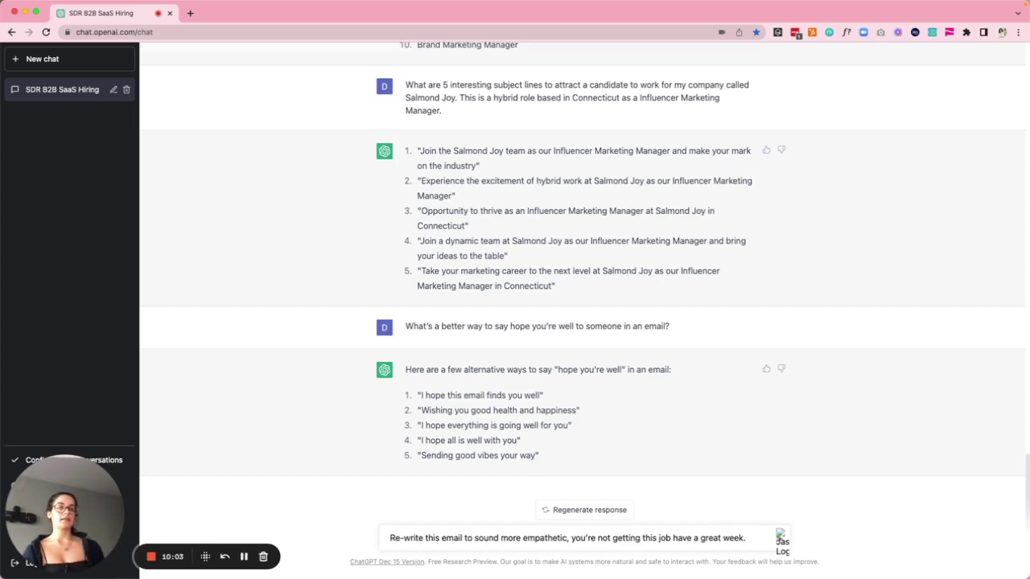
{"action": "key", "text": "Return"}
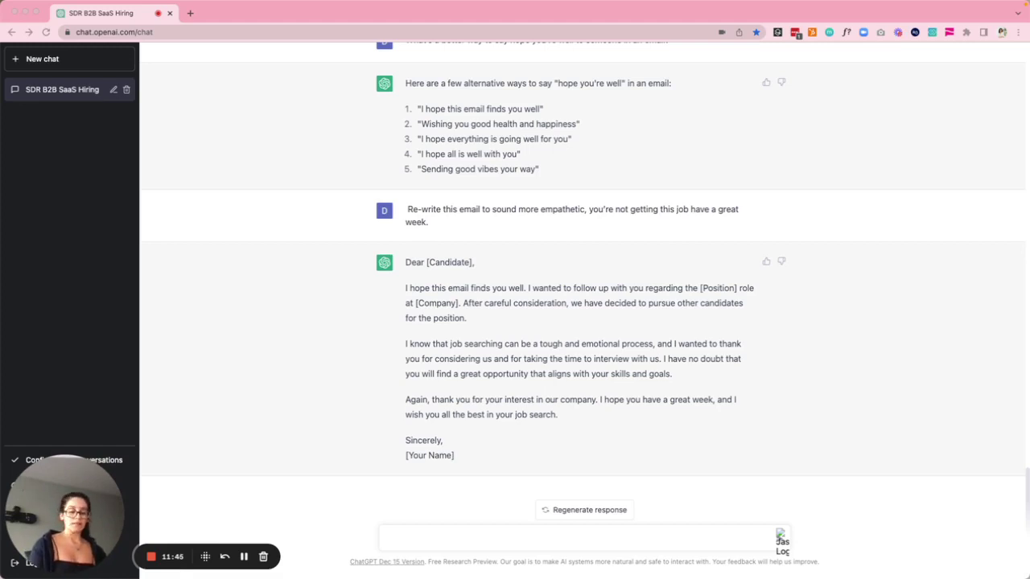
Step: Ask the chat "What is Typescript?"
{"action": "left_click", "coordinate": [469, 535]}
{"action": "type", "text": "What is Typescript?"}
{"action": "key", "text": "Return"}
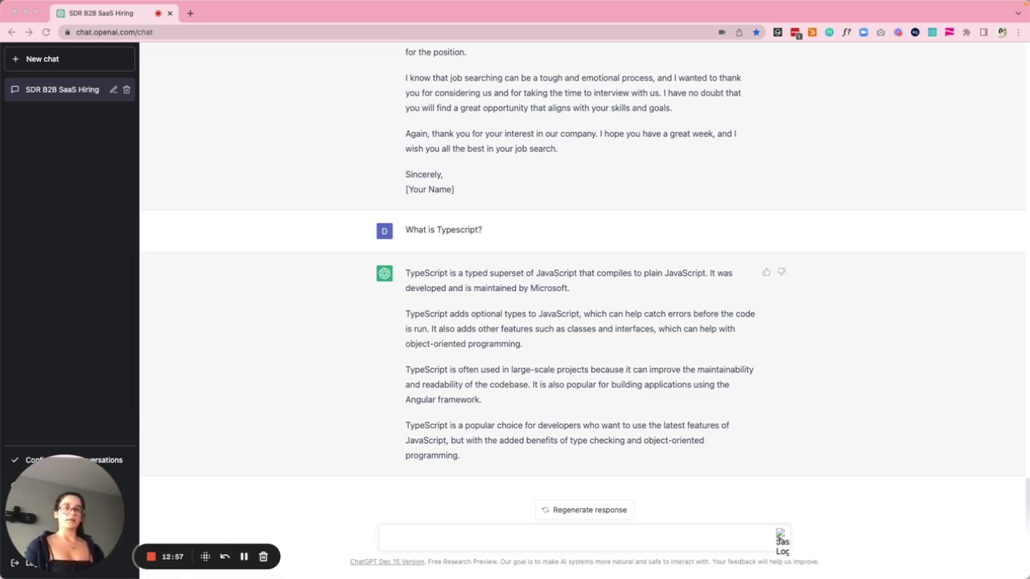
Step: Ask the chat to describe three numbered steps: SSO login to the applicant tracking software, setting interview availability in settings, and reviewing job descriptions under Open Positions
{"action": "left_click", "coordinate": [509, 542]}
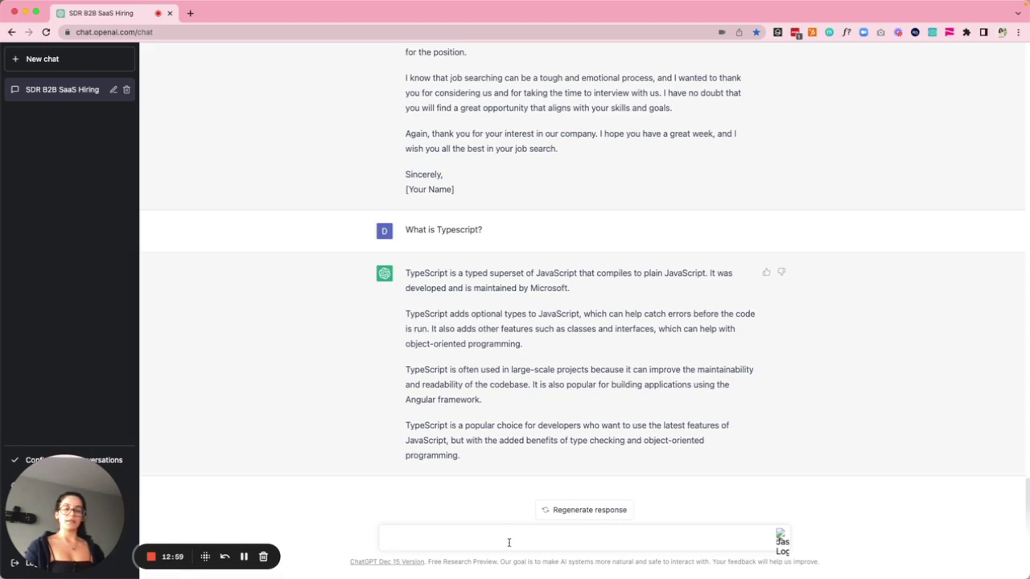
{"action": "type", "text": "Describe this numbered steps.  1. Login to our Applicant tracking software via SSO 2. On the top right of the screen, click settings. On the left click Availability. Set your availability to interview candidats. 3. Click Open Positions and review the job descriptions for orles you're interviewing for."}
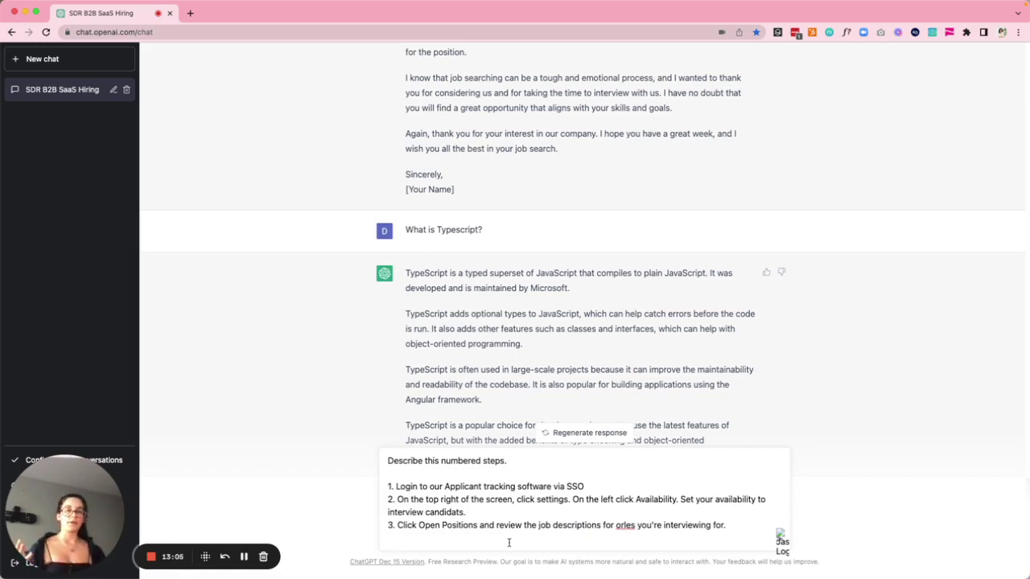
{"action": "key", "text": "Return"}
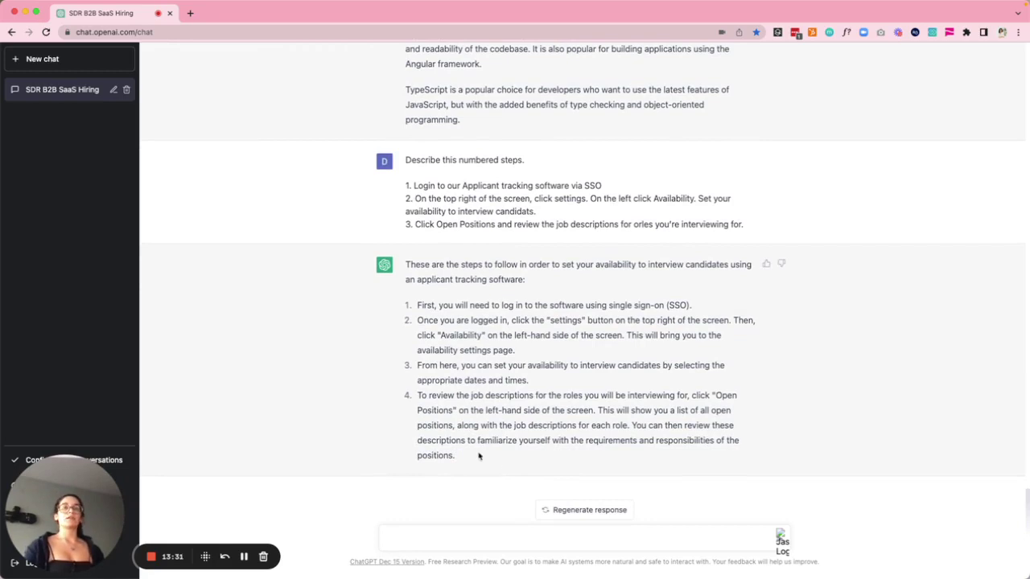
{"action": "left_click_drag", "start_coordinate": [473, 457], "coordinate": [416, 278]}
{"action": "left_click", "coordinate": [536, 362]}
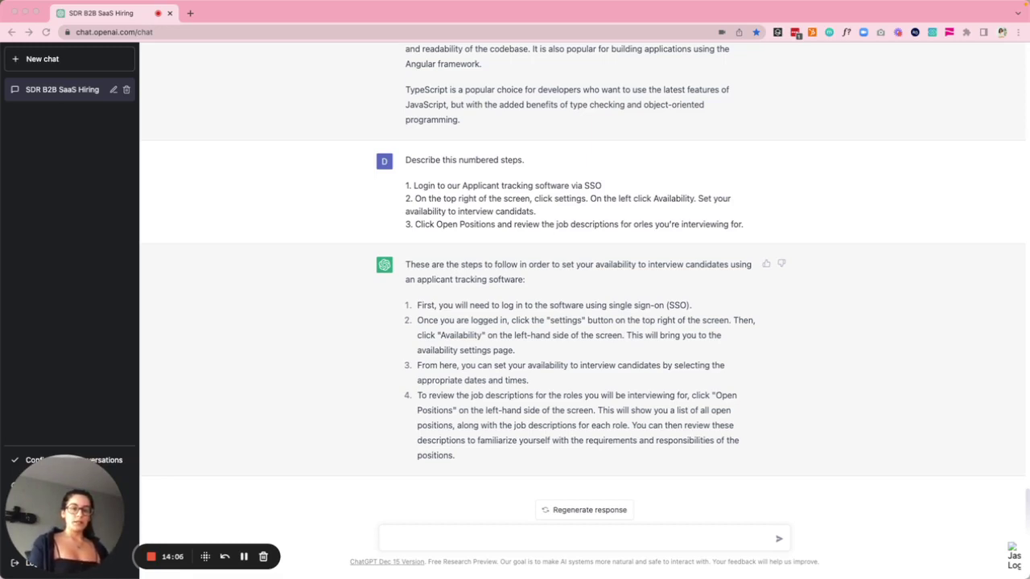
Step: Ask the chat "Explain agroforestry to a child." and highlight the full answer
{"action": "left_click", "coordinate": [520, 538]}
{"action": "type", "text": "Explain agroforestry to a child."}
{"action": "key", "text": "Return"}
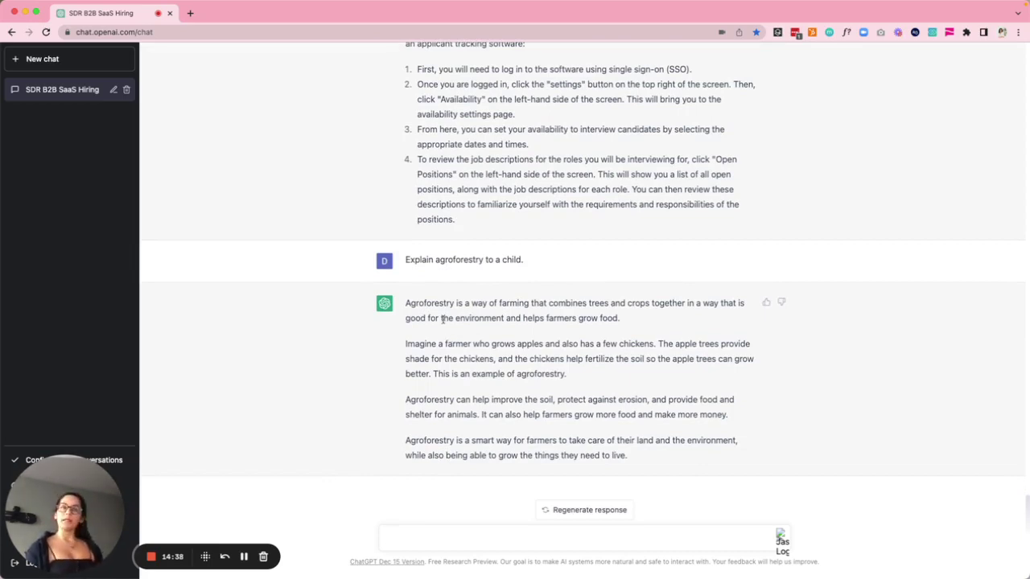
{"action": "left_click_drag", "start_coordinate": [405, 303], "coordinate": [727, 455]}
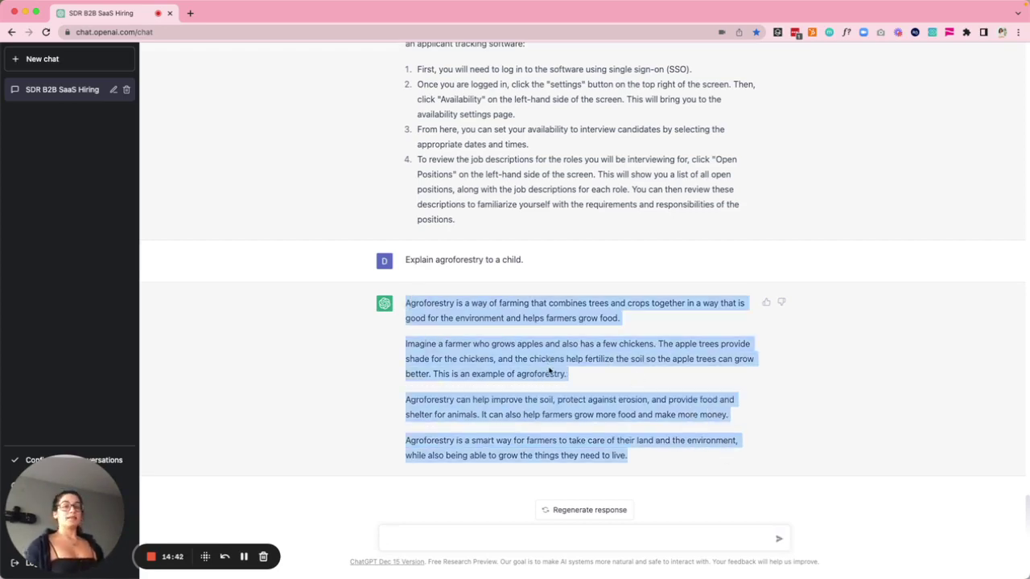
{"action": "key", "text": "super+shift+3"}
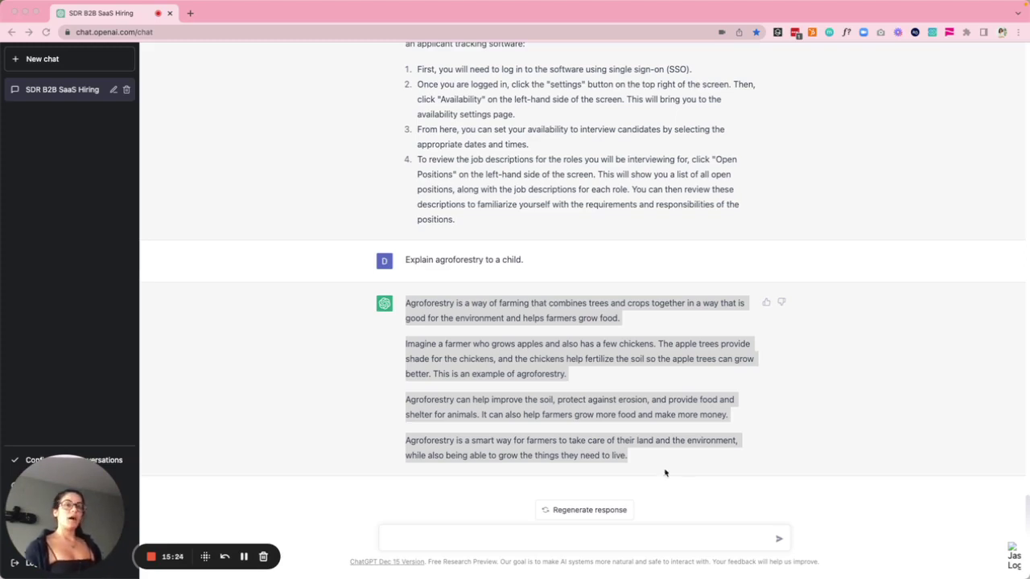
Step: Ask the chat "What is the difference between on-premise and in the cloud?"
{"action": "left_click", "coordinate": [546, 537]}
{"action": "type", "text": "What is the difference between on-premise and in the cloud?"}
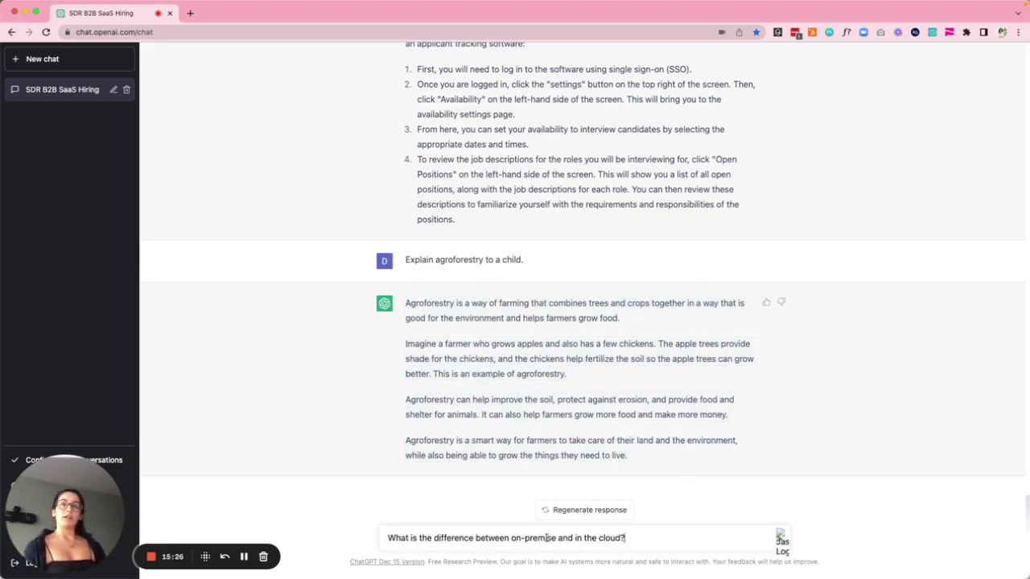
{"action": "key", "text": "Return"}
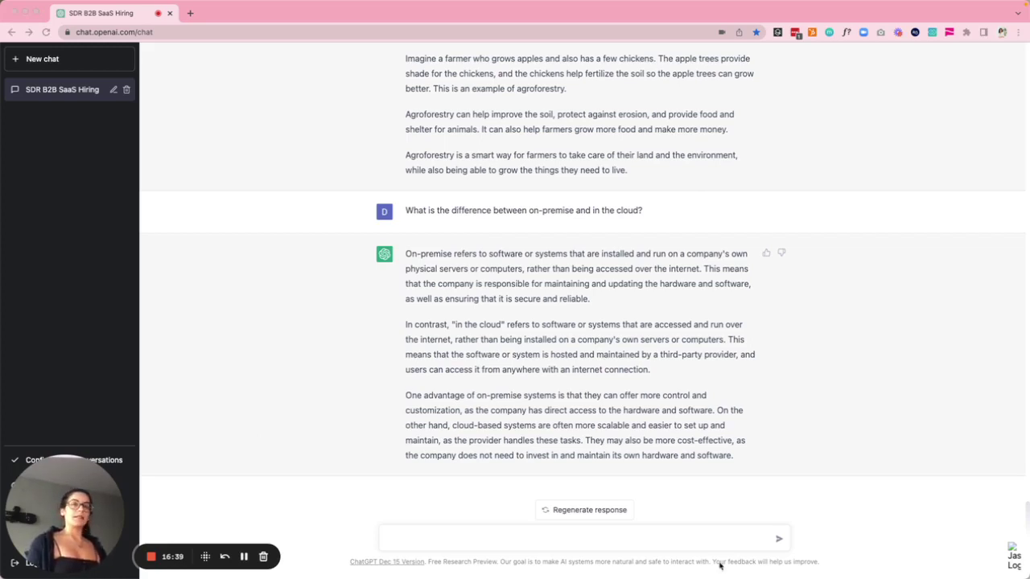
Step: Request a few-sentence description of directions: right into parking lot, straight until past the bridge, turn right, follow circle to the office's street address
{"action": "left_click", "coordinate": [666, 540]}
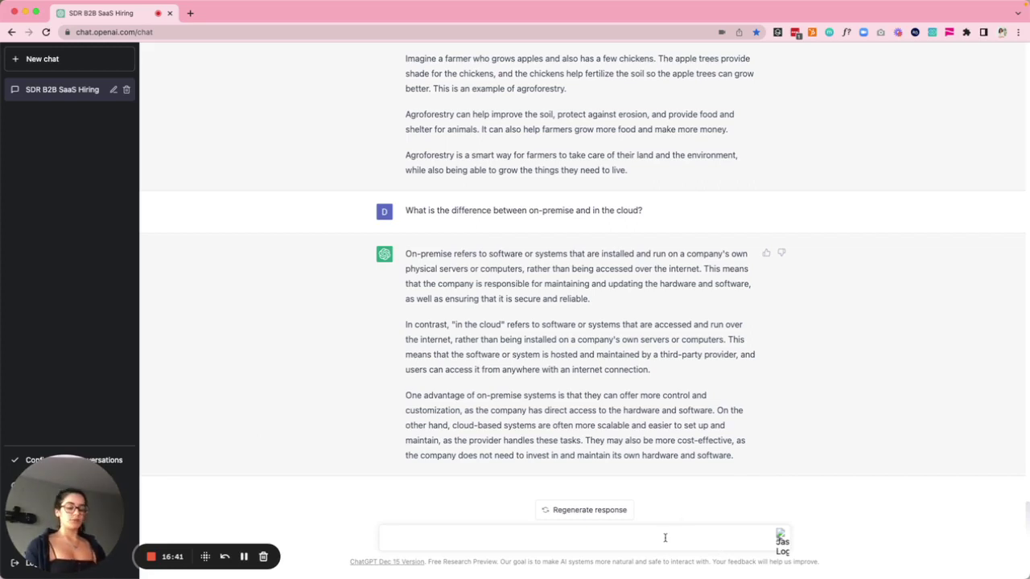
{"action": "type", "text": "Describe these directions in a few sentences: Turn right into parking lot, drive straight until you pass bridge, turn right, follow circle until you see our office 123 sunndrive lane."}
{"action": "key", "text": "Return"}
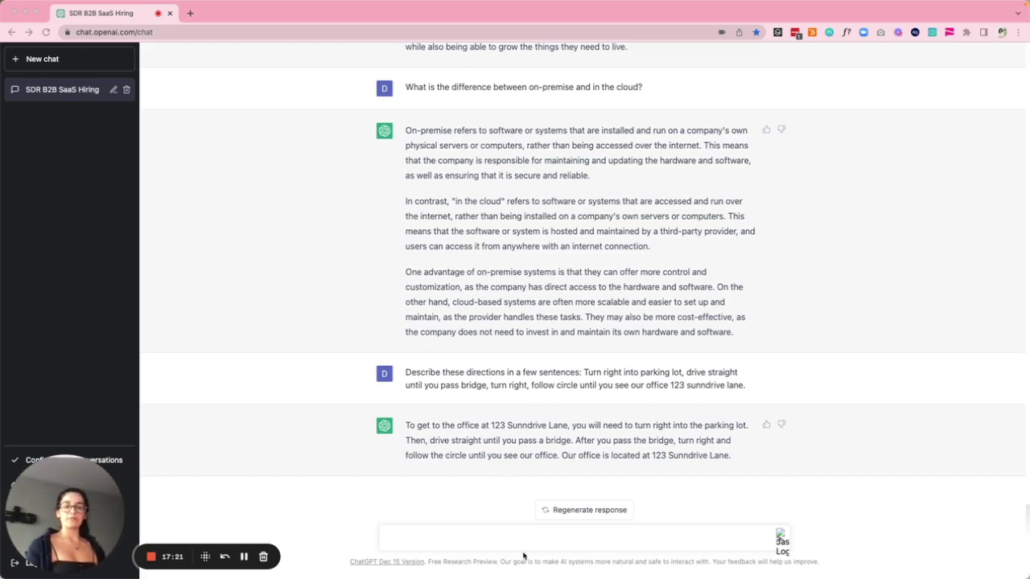
Step: Request an email template inviting colleges to the March 3rd, 2023, 4pm career fair at Earth College, with attending organizations, no resumes, and an emailed login portal
{"action": "left_click", "coordinate": [503, 535]}
{"action": "type", "text": "Create an email template for me to use to invite colleges to our career fair. Hello [name], Our College Career fair is on March 3rd, 2023 at 4pm at Earth College. Startups, small businesses, government organizations, and non-profits will attend. Do not bring your resume. We will email you a login portal to connect with our hiring partners before and after the event to save you time."}
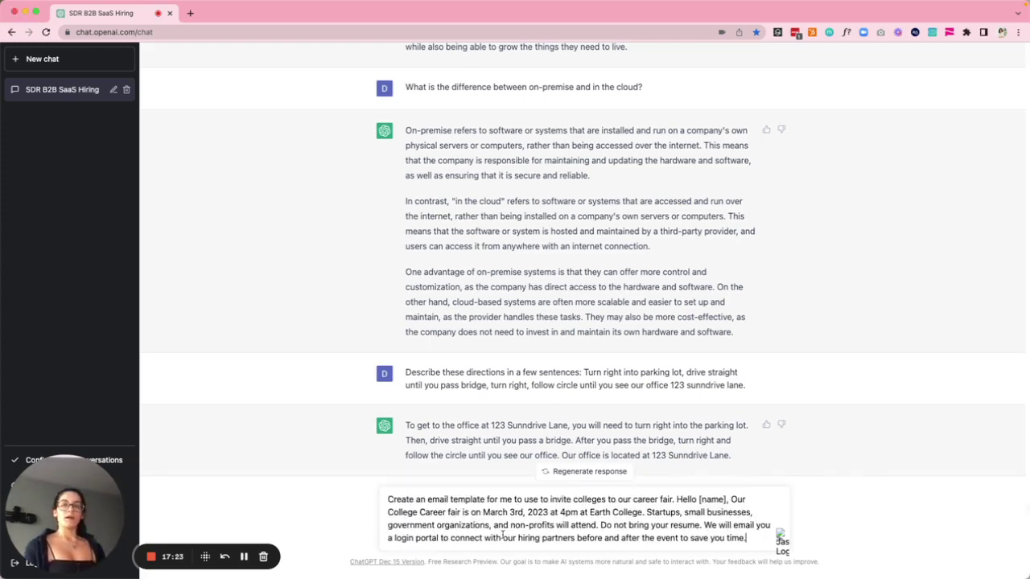
{"action": "key", "text": "Return"}
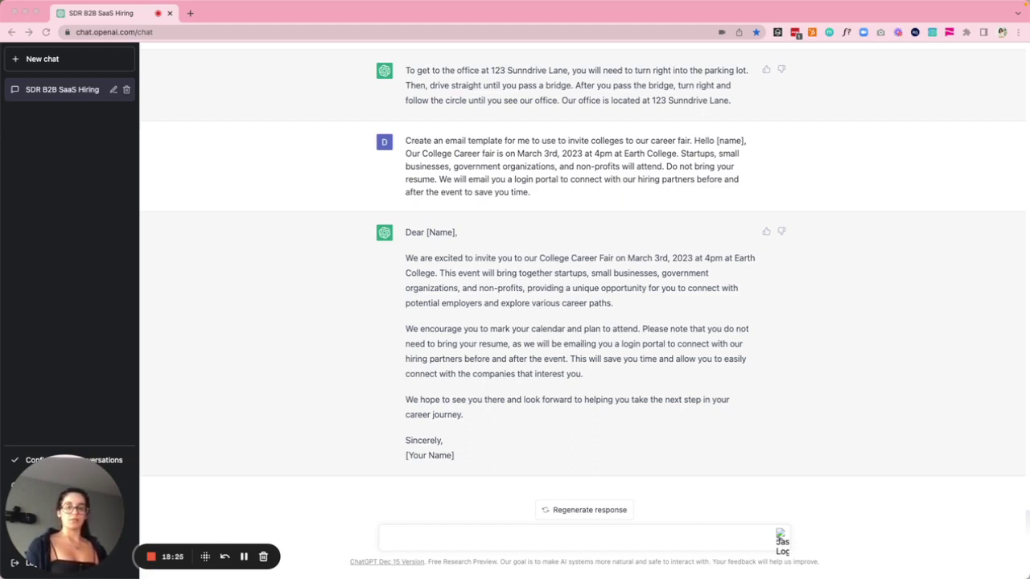
Step: Request a mission statement for "my company named Asana who values the following", including the pasted list of company values from Mission to Heartitude
{"action": "left_click", "coordinate": [545, 547]}
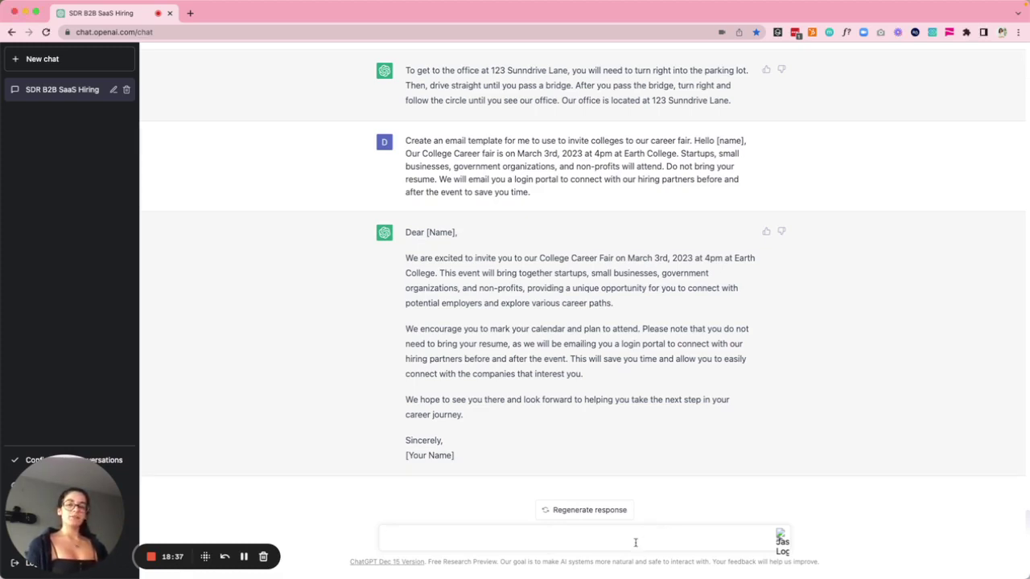
{"action": "type", "text": "create a mission statemnt"}
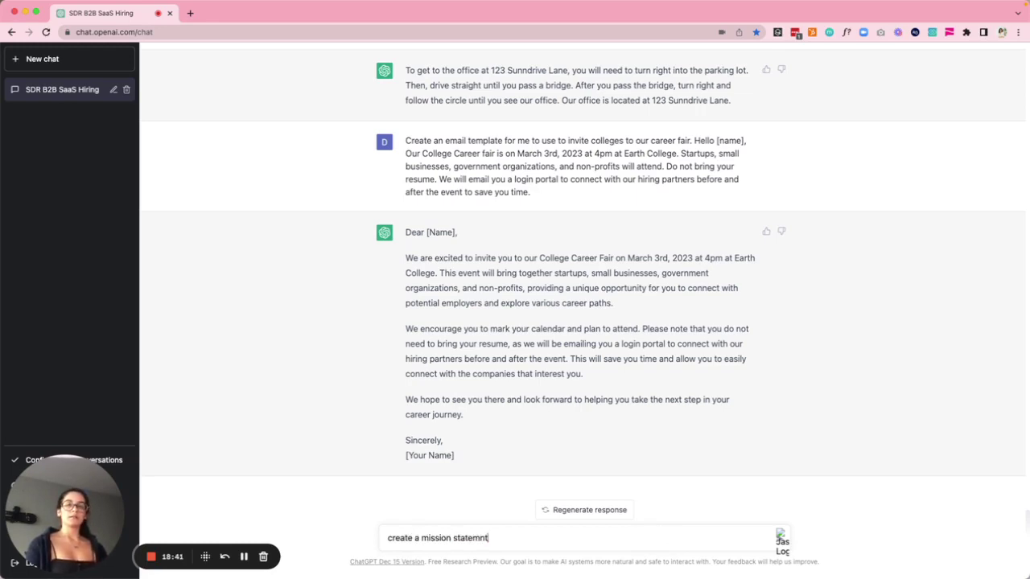
{"action": "key", "text": "BackSpace"}
{"action": "key", "text": "BackSpace"}
{"action": "type", "text": "ent for my "}
{"action": "type", "text": "co"}
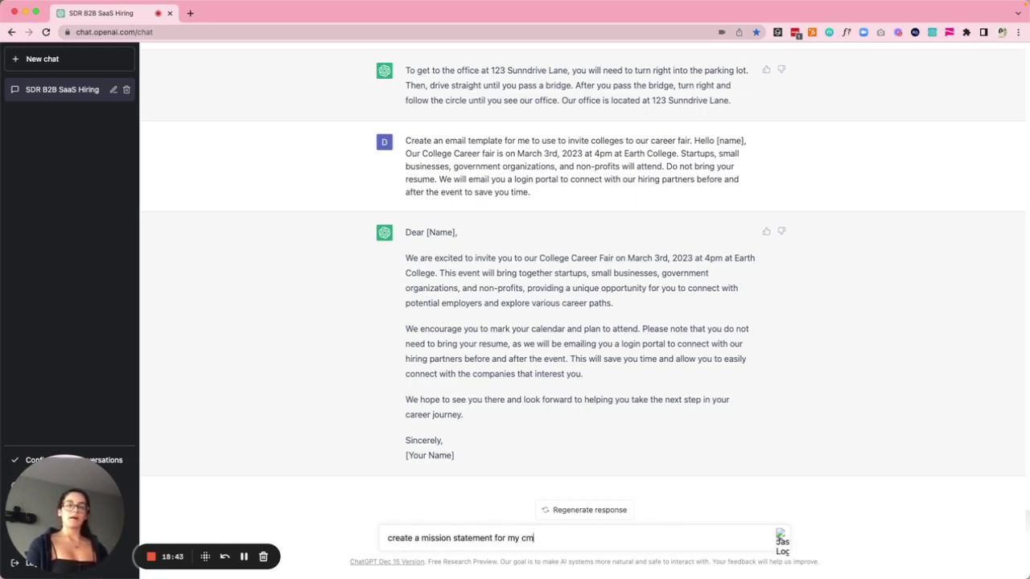
{"action": "key", "text": "BackSpace"}
{"action": "type", "text": "mp"}
{"action": "key", "text": "BackSpace"}
{"action": "key", "text": "BackSpace"}
{"action": "type", "text": "o"}
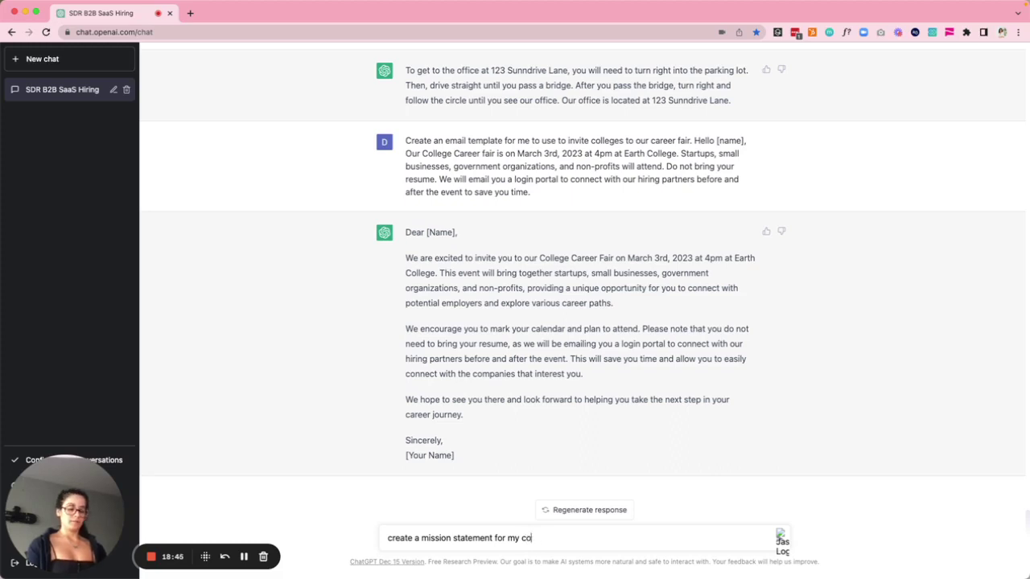
{"action": "type", "text": "mpany named Asana"}
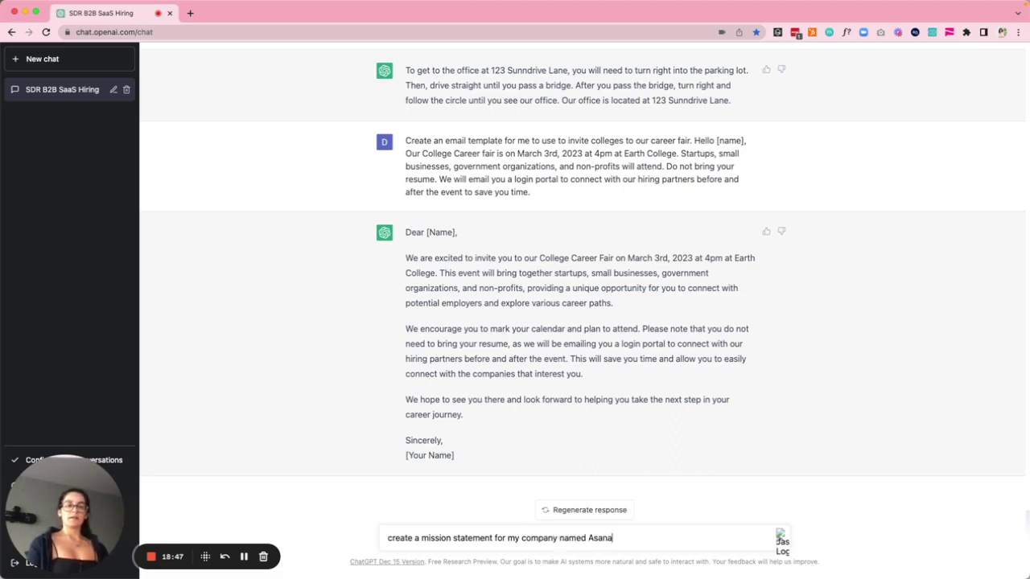
{"action": "type", "text": " who value"}
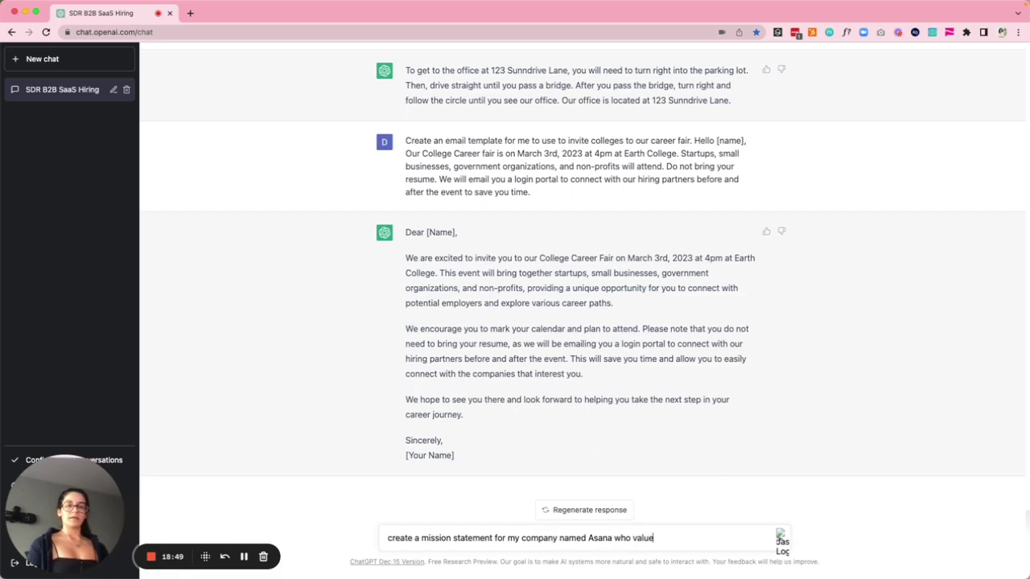
{"action": "type", "text": "s the following:"}
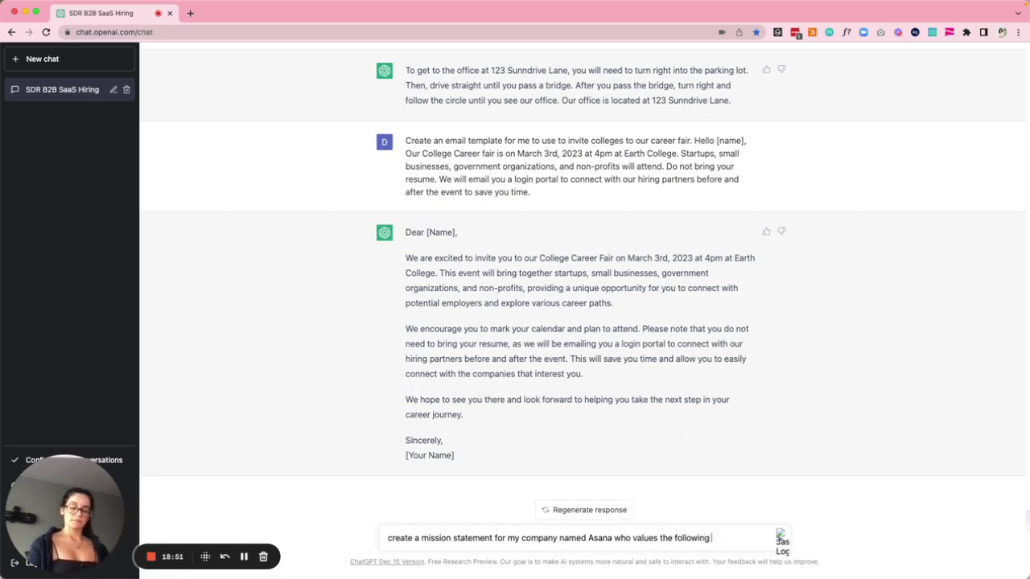
{"action": "key", "text": "super+v"}
{"action": "key", "text": "Return"}
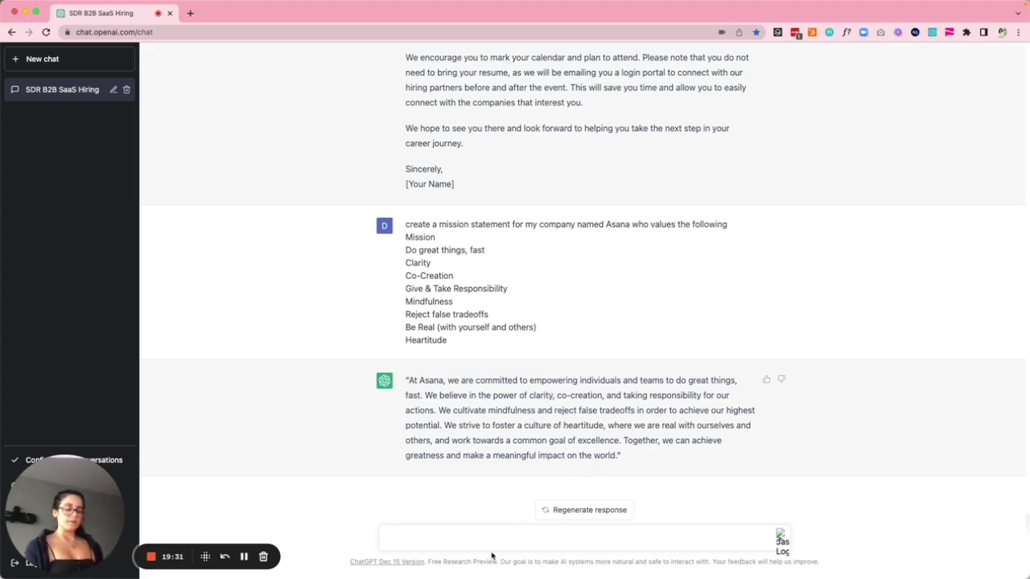
Step: Ask the chat to "Create a facebook ad for an influencer marketing manager position in los angeles"
{"action": "type", "text": "Create "}
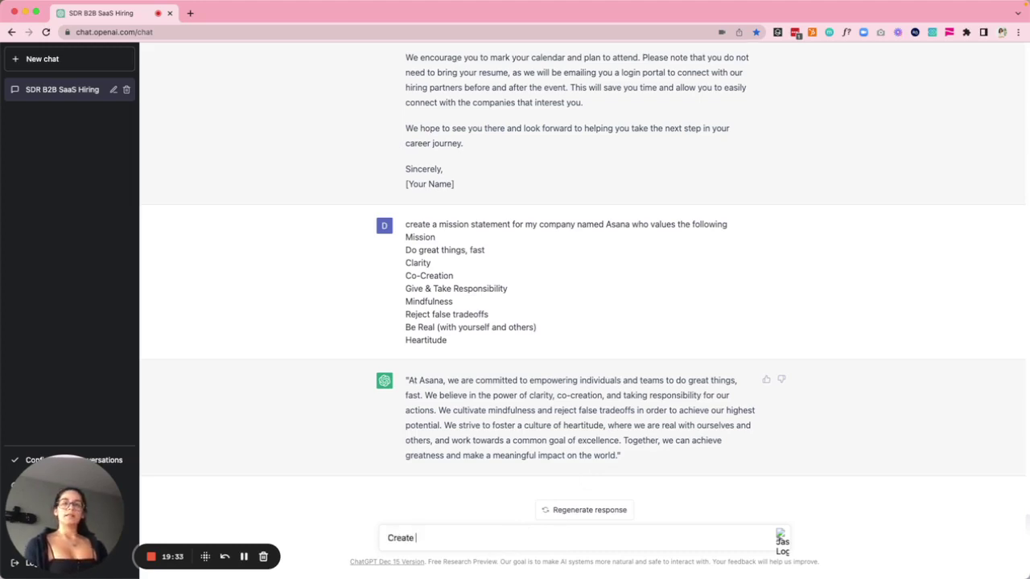
{"action": "type", "text": "a facebook"}
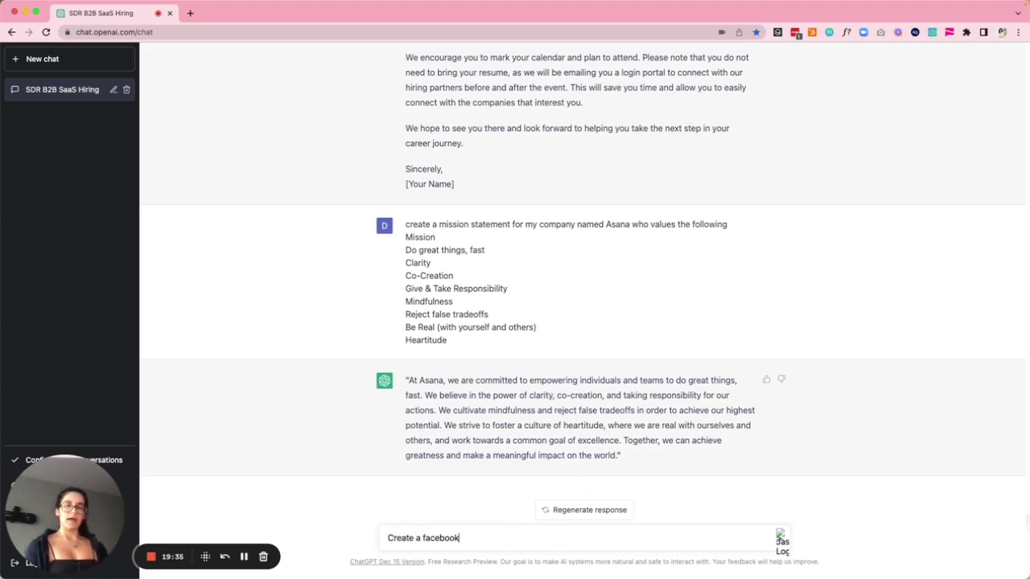
{"action": "type", "text": " ad for an influ"}
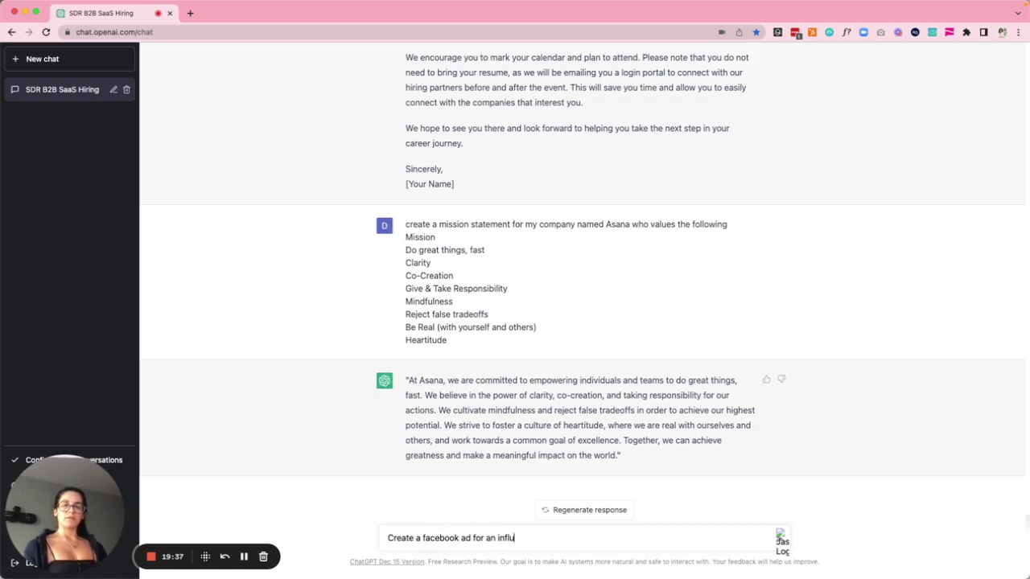
{"action": "type", "text": "encer marketin"}
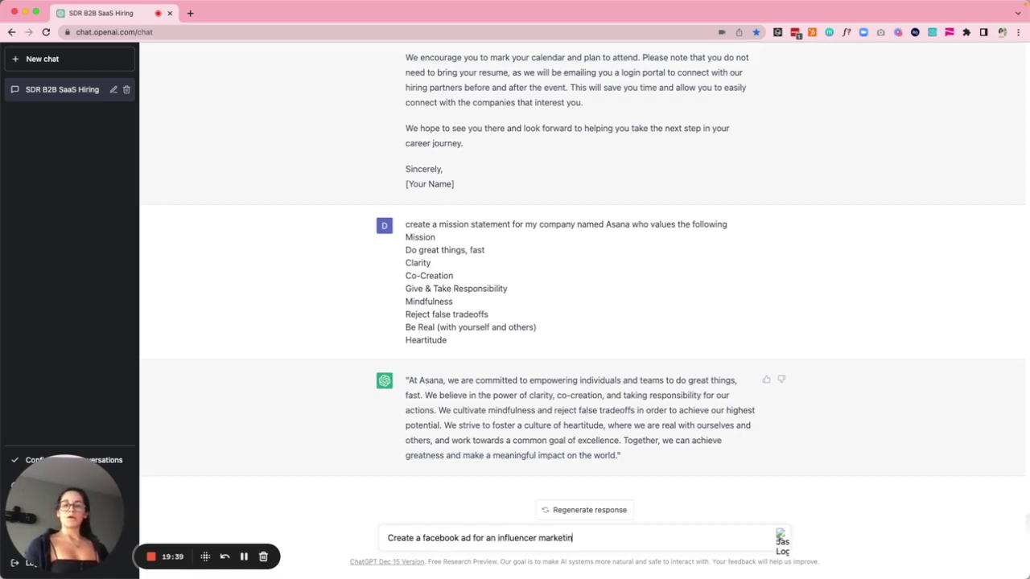
{"action": "type", "text": "g manager position"}
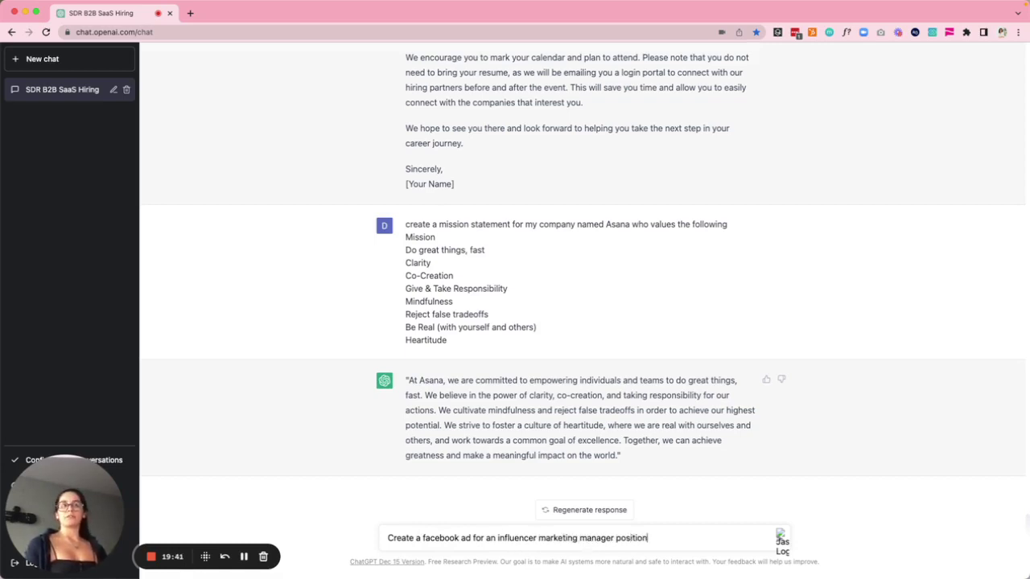
{"action": "type", "text": " in los angeles"}
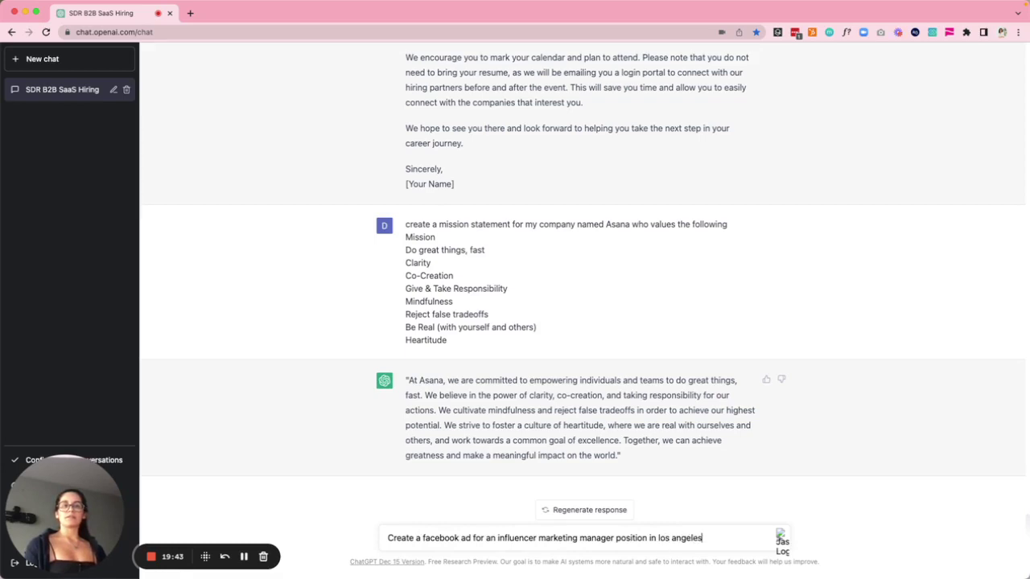
{"action": "key", "text": "Return"}
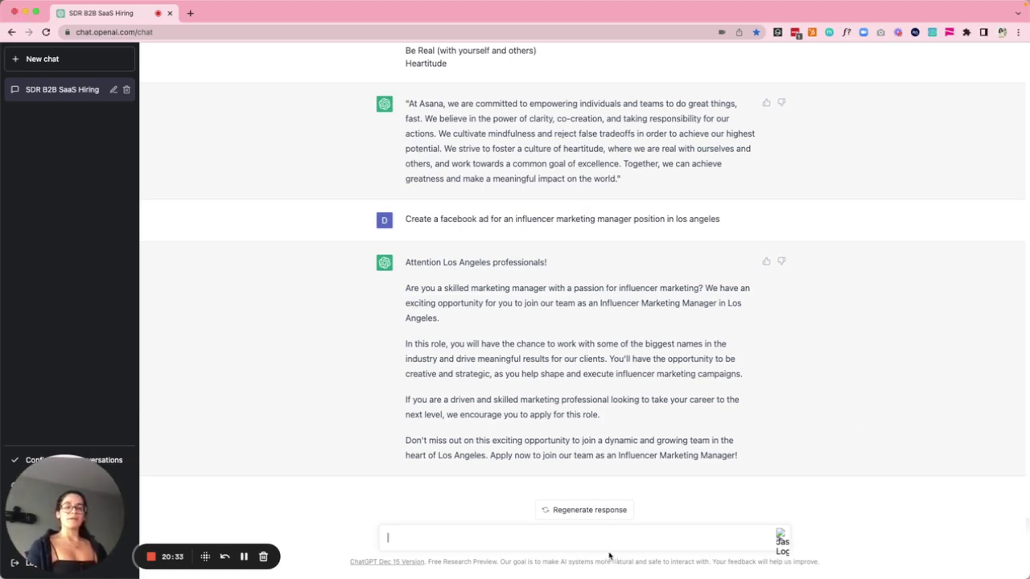
Step: Request a rewrite of the Conversion Rate Optimization Manager job description that mentions required quarterly travel to headquarters, supplying the original text
{"action": "type", "text": "Re-write this job description to mention it will require quarterly travel to our headquarters.  Are you passionate about data, experimentation, and driving revenue in a fast-growing business? If so, this role is for you. As a Conversion Rate Optimization Manager within the Web Experience pillar of our Growth Marketing team, you'll partner closely with our Organic Growth (SEO) and Paid Acquisition teams to maximize channel efficiency and hit aggressive new user acquisition targets.  To succeed, you'll spike in analytical thinking, have strong project management expertise, build close relationships with a variety of cross-functional stakeholders, and bias toward action. Your primary responsibility will be to build a pipeline of high-impact, high-velocity web optimizations, page redesigns and landing page experiments that will drive measurable business results and create world-class web experiences for our future customers."}
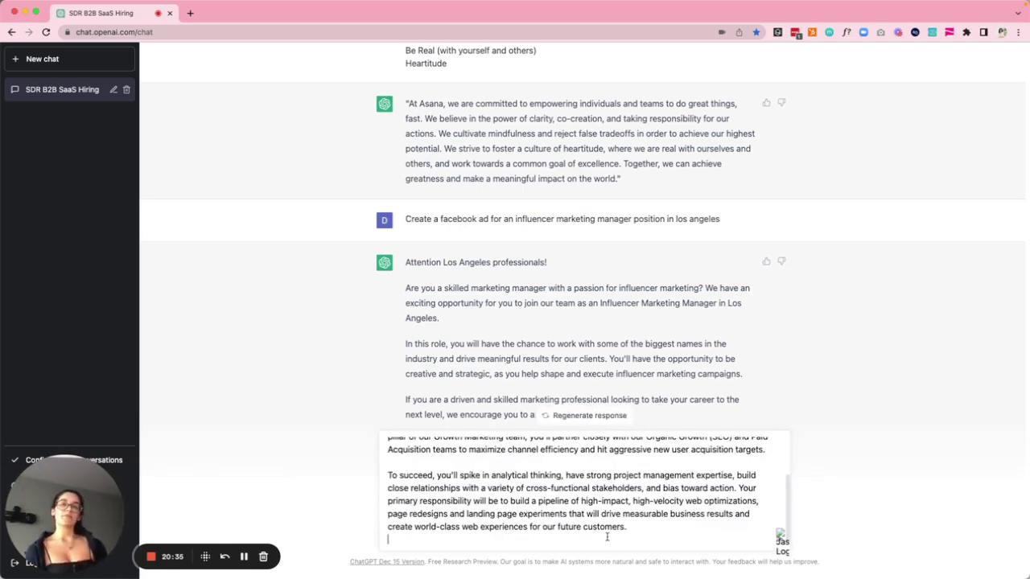
{"action": "key", "text": "Return"}
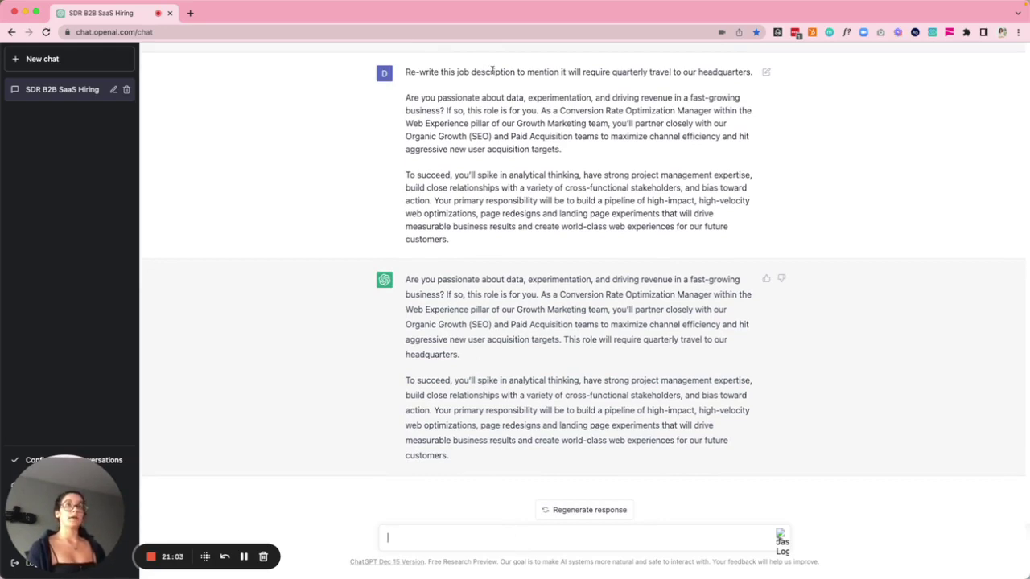
Step: Follow up with "re-word the paragraph above" to get a differently worded version of the job description
{"action": "type", "text": "re"}
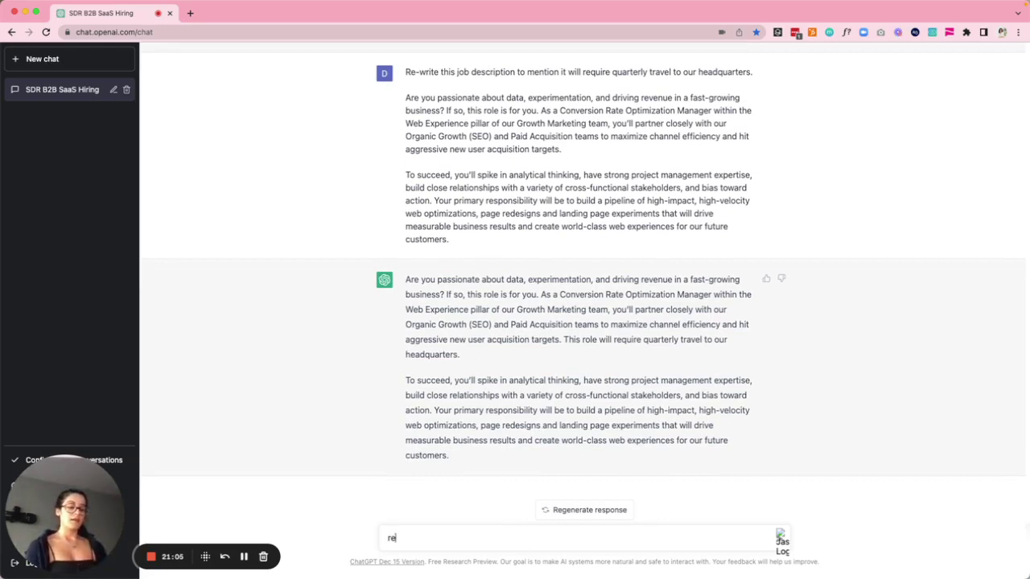
{"action": "type", "text": "-word the "}
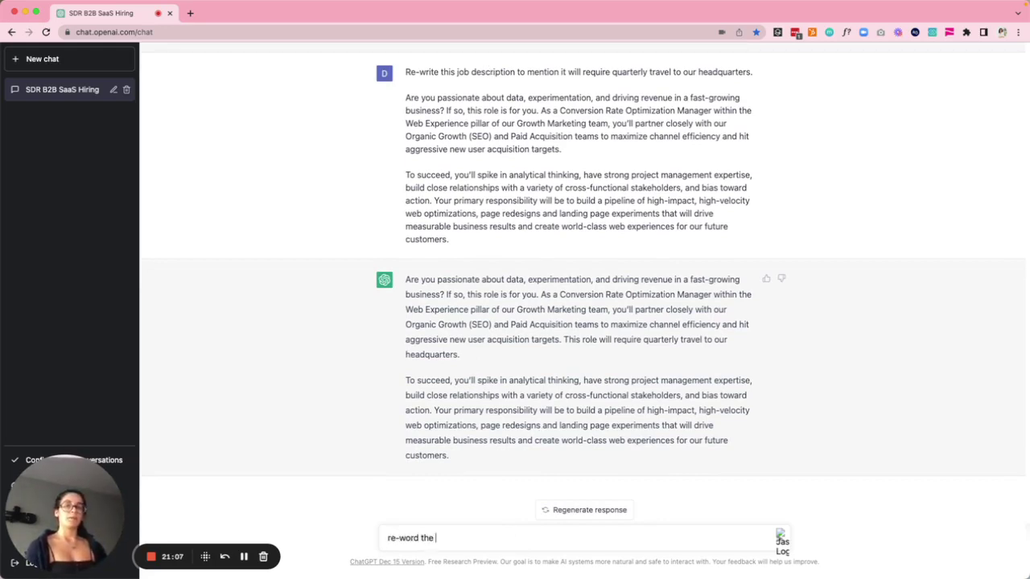
{"action": "type", "text": "paragraph "}
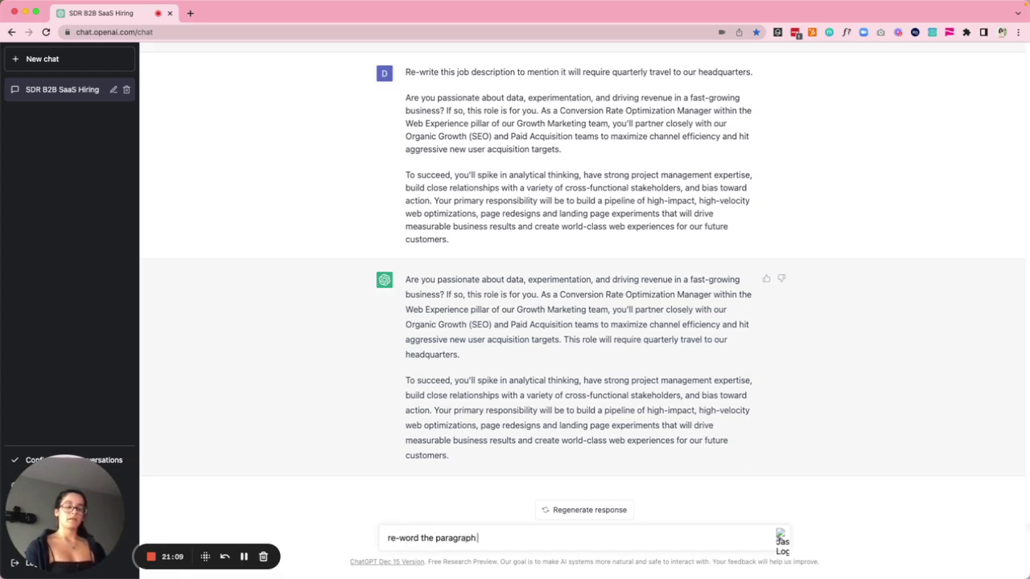
{"action": "type", "text": "abo"}
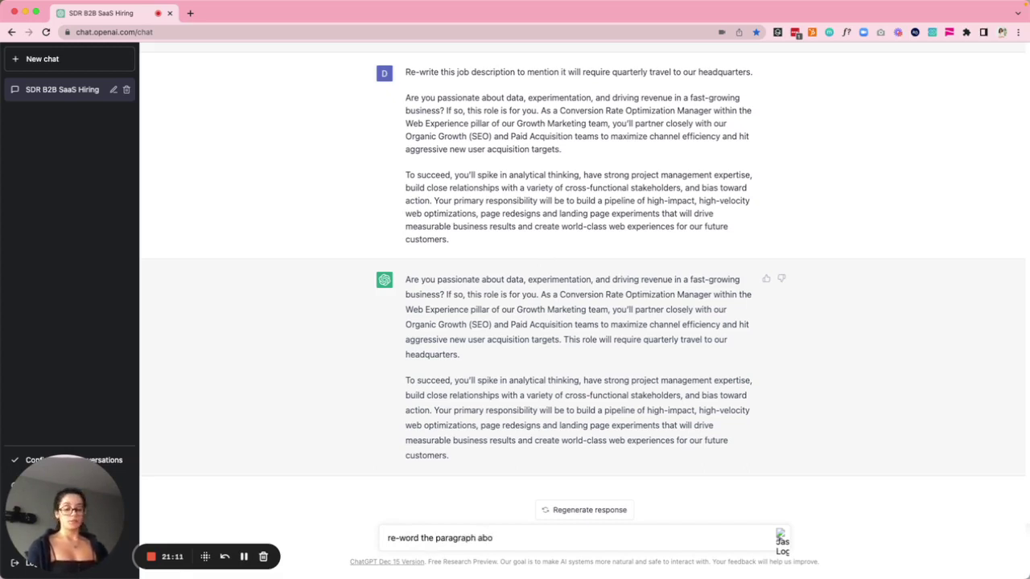
{"action": "type", "text": "ve"}
{"action": "key", "text": "Return"}
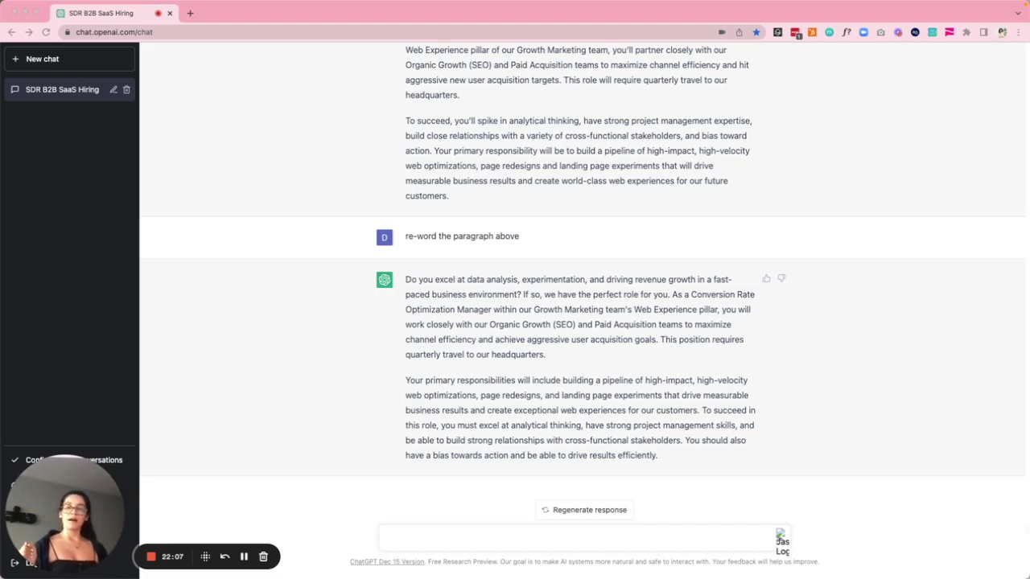
{"action": "left_click", "coordinate": [244, 557]}
{"action": "left_click", "coordinate": [244, 557]}
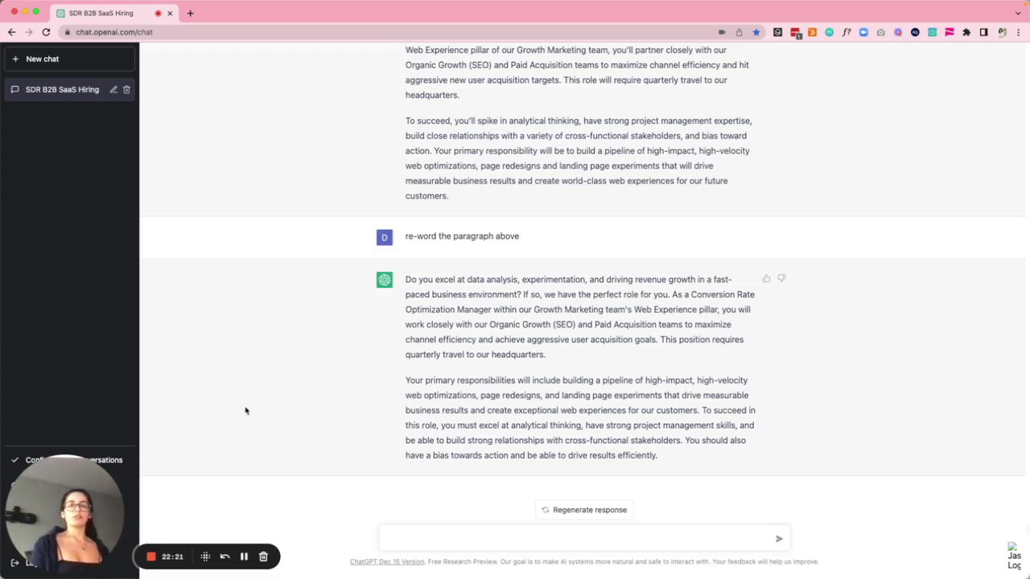
Step: Paste the "Make the biggest impact possible" career text with the Asana culture values from Mission to Heartitude into a new message and review it
{"action": "left_click", "coordinate": [427, 540]}
{"action": "key", "text": "super+v"}
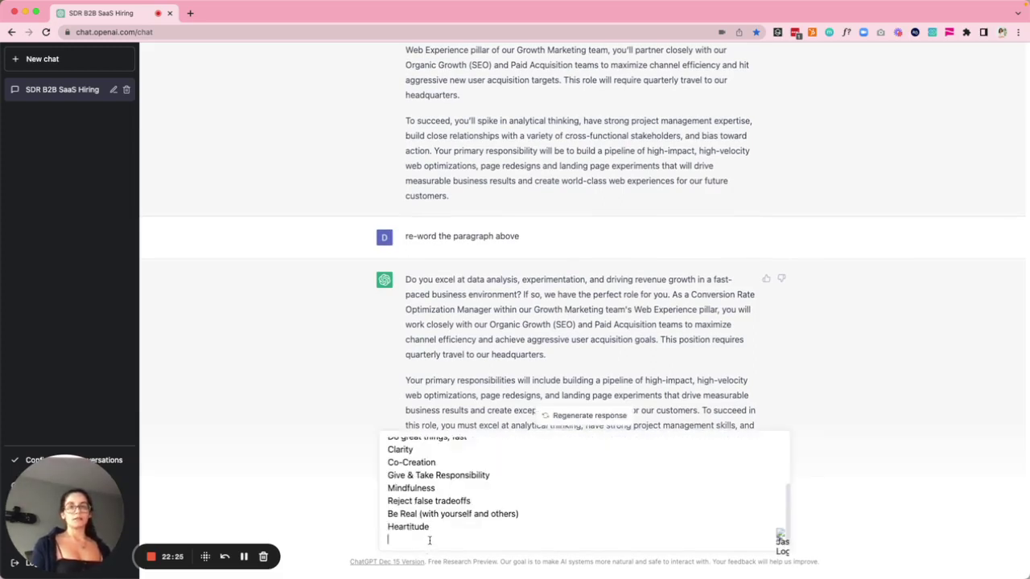
{"action": "scroll", "coordinate": [441, 526], "scroll_direction": "up", "scroll_amount": 5}
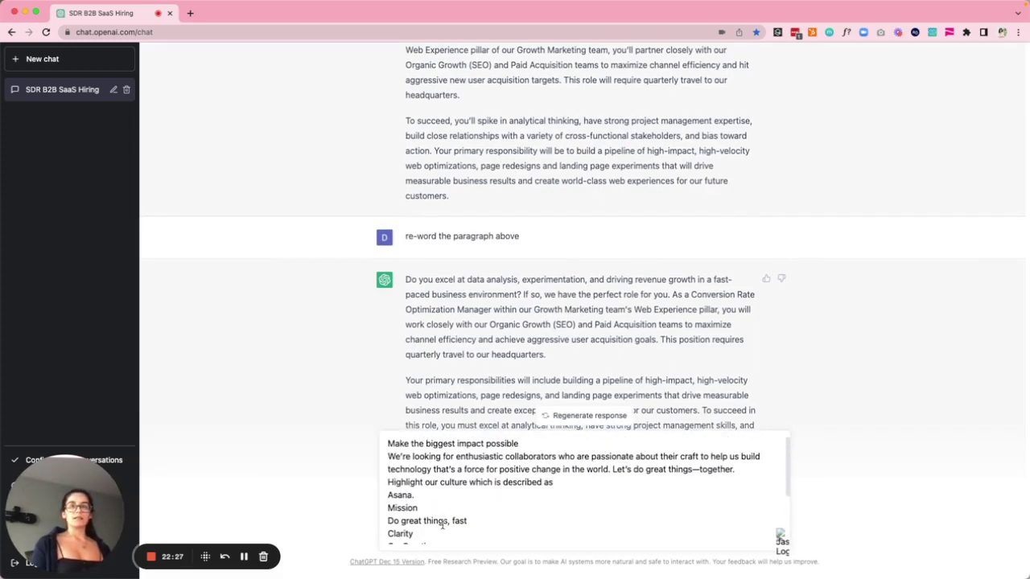
{"action": "double_click", "coordinate": [452, 443]}
{"action": "triple_click", "coordinate": [452, 443]}
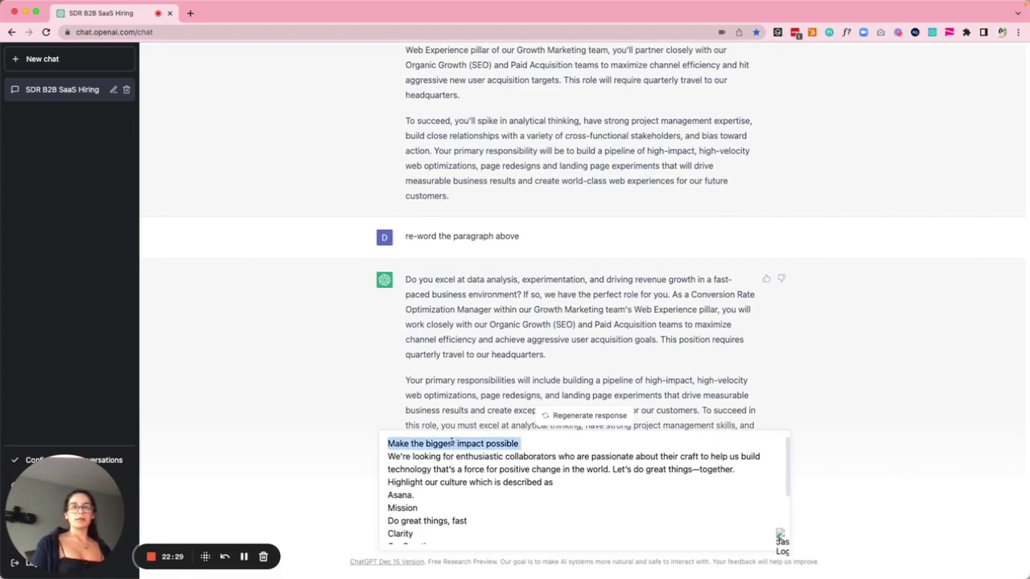
{"action": "double_click", "coordinate": [443, 469]}
{"action": "triple_click", "coordinate": [442, 469]}
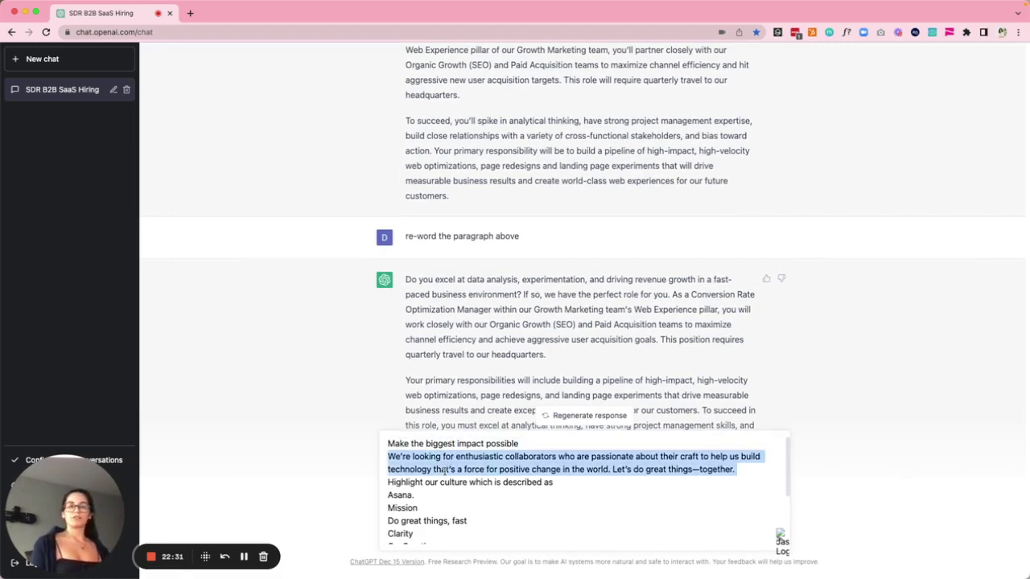
{"action": "scroll", "coordinate": [442, 469], "scroll_direction": "down", "scroll_amount": 1}
{"action": "left_click", "coordinate": [444, 475]}
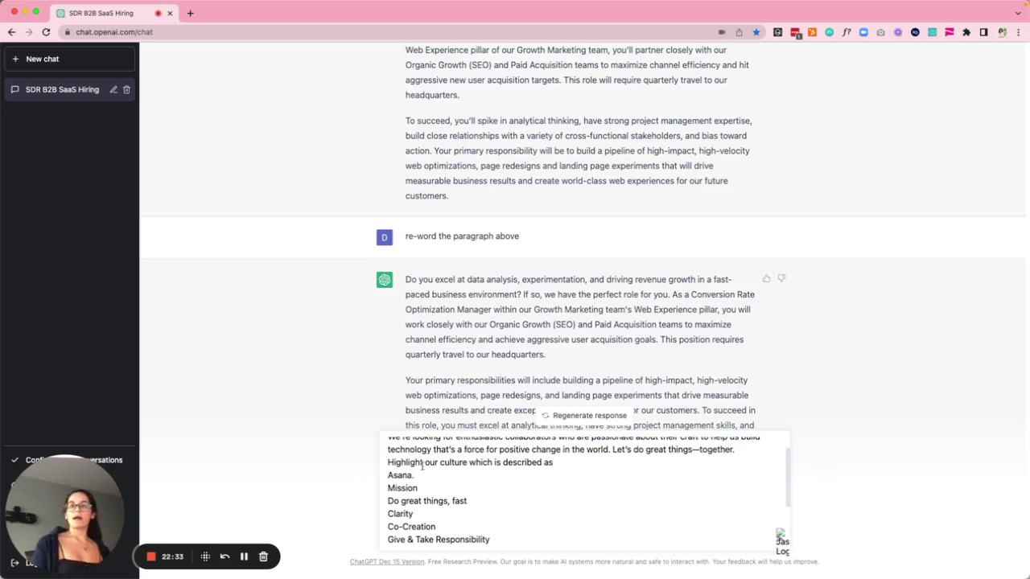
{"action": "scroll", "coordinate": [445, 464], "scroll_direction": "up", "scroll_amount": 1}
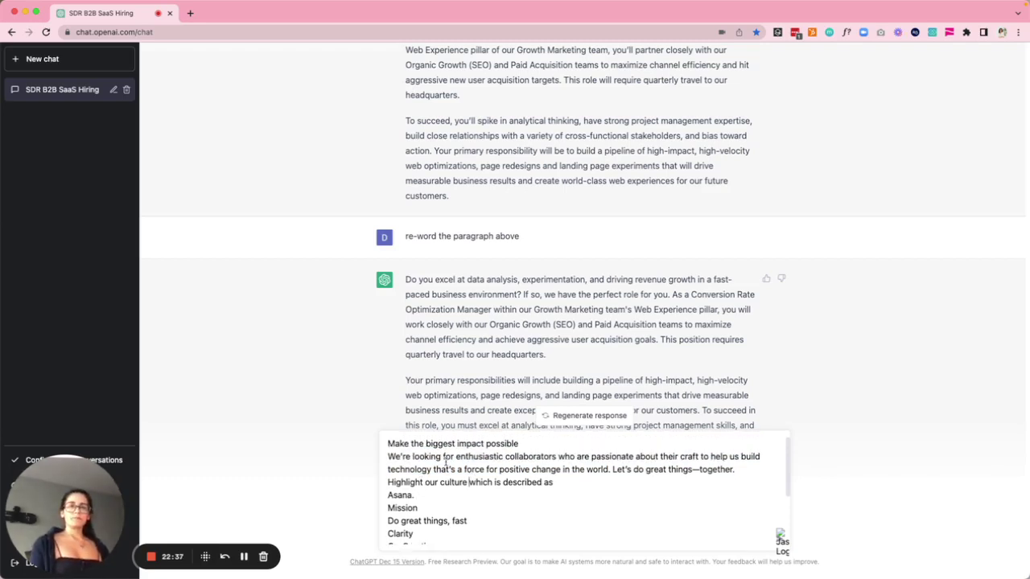
{"action": "scroll", "coordinate": [445, 461], "scroll_direction": "down", "scroll_amount": 5}
{"action": "scroll", "coordinate": [445, 462], "scroll_direction": "up", "scroll_amount": 5}
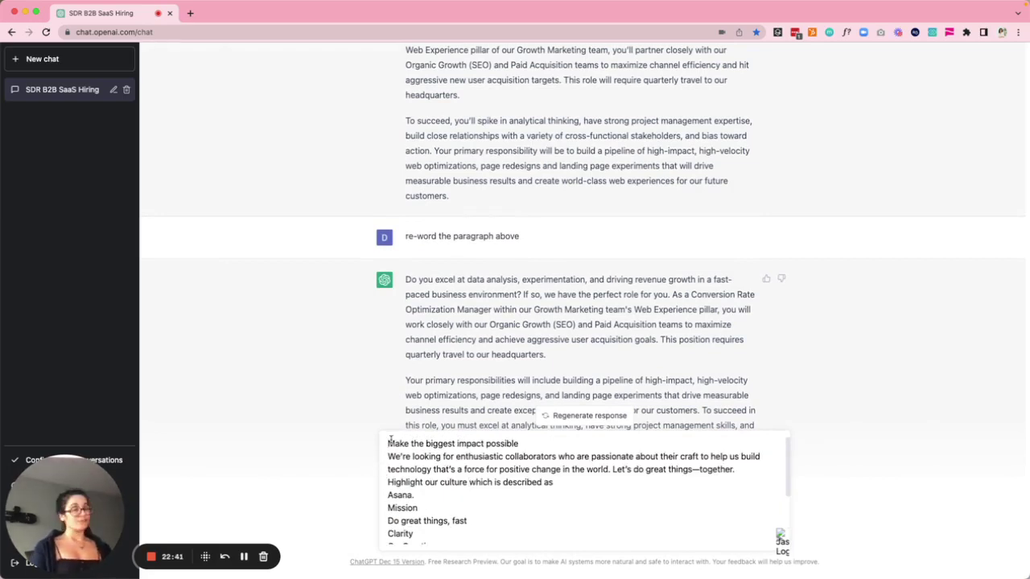
Step: Put "Re-word this text for my company career website my company name is asana" on its own line before the pasted text and send the message
{"action": "type", "text": "Re-word "}
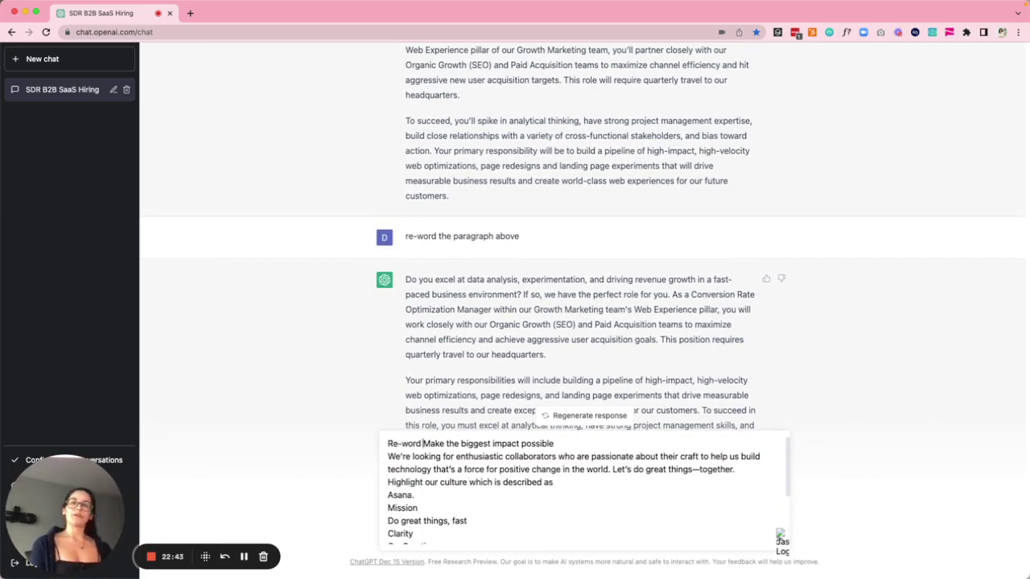
{"action": "type", "text": "this text"}
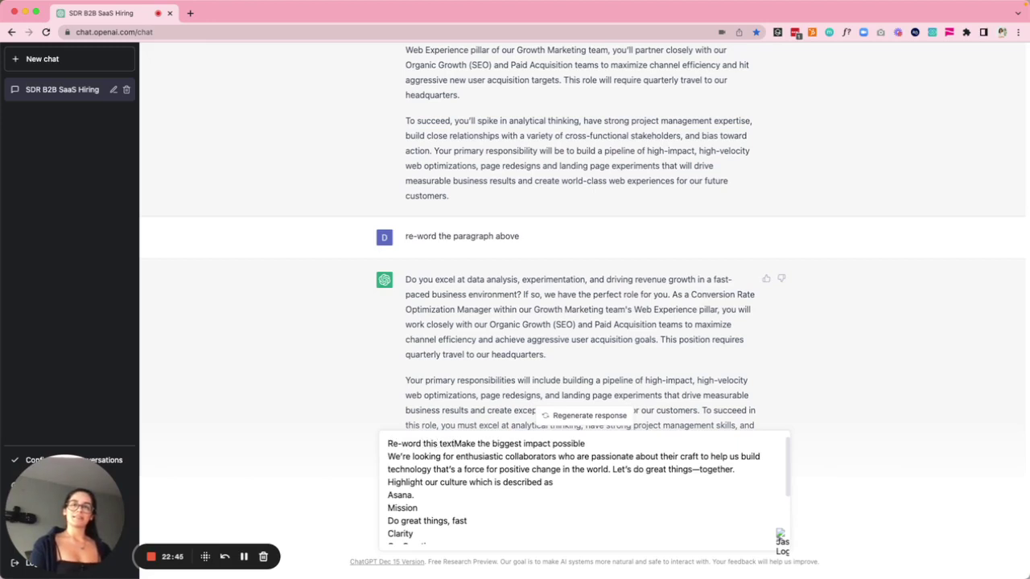
{"action": "type", "text": " for my company ca"}
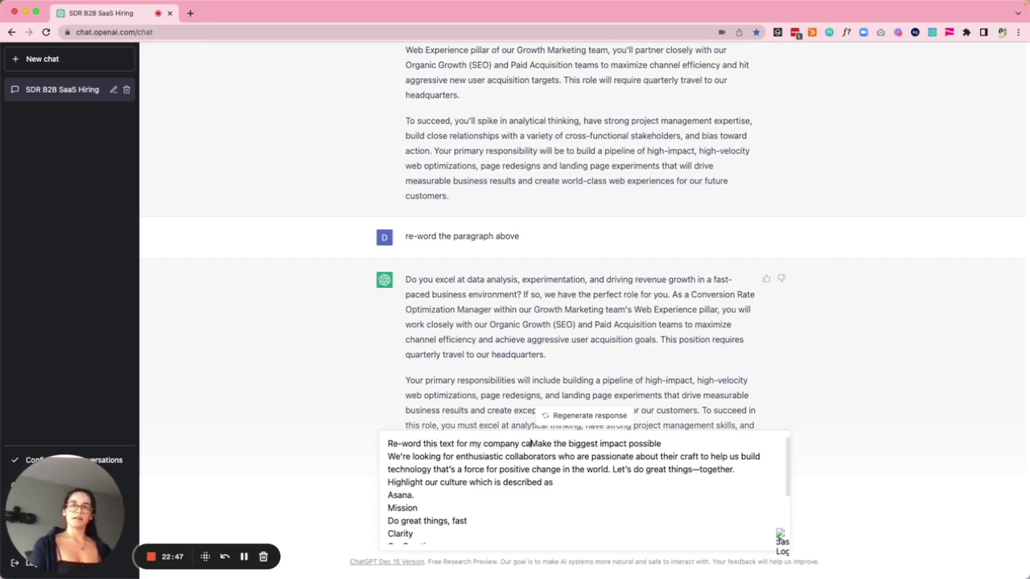
{"action": "type", "text": "reer website "}
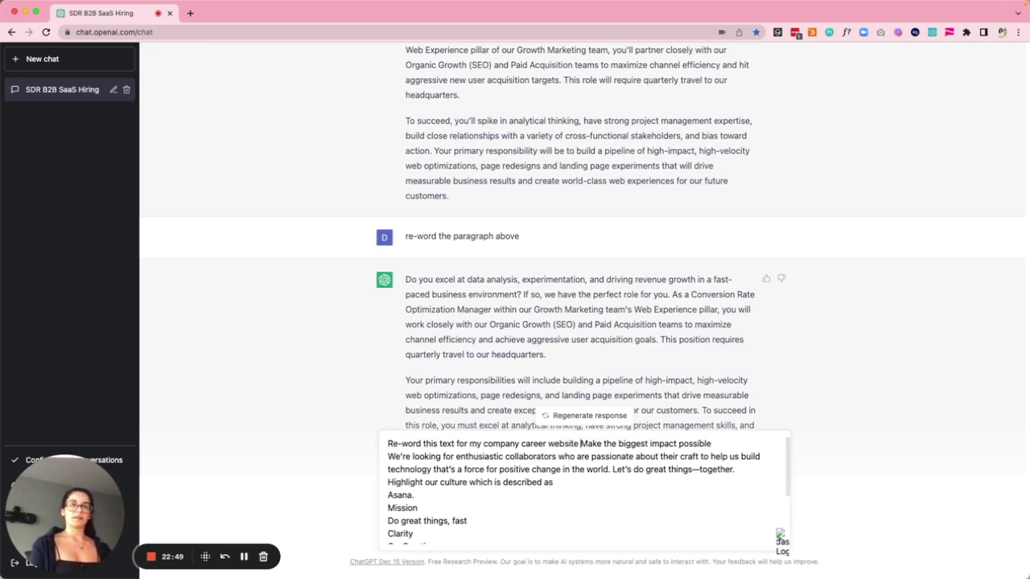
{"action": "type", "text": "my company na"}
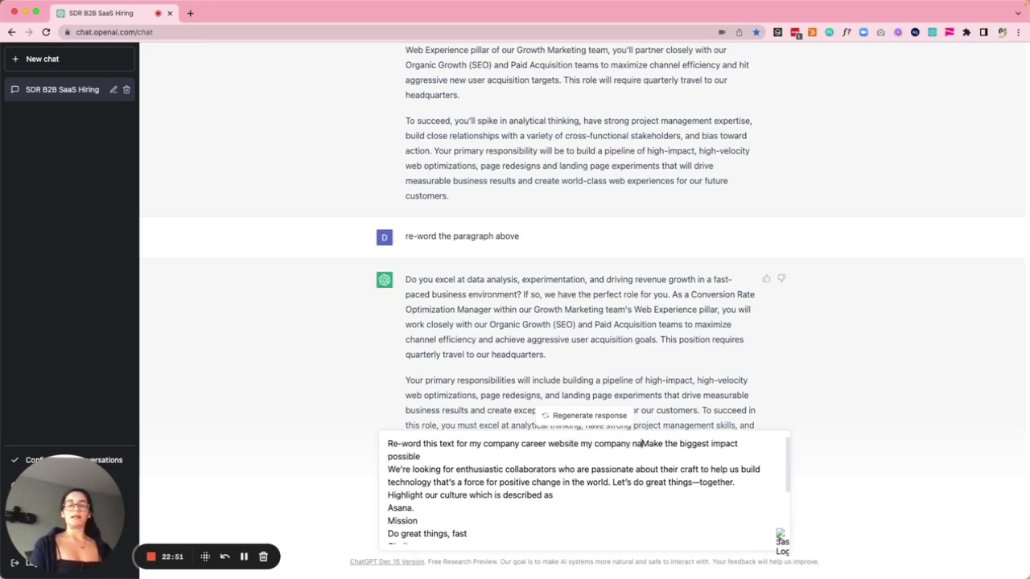
{"action": "type", "text": "me is"}
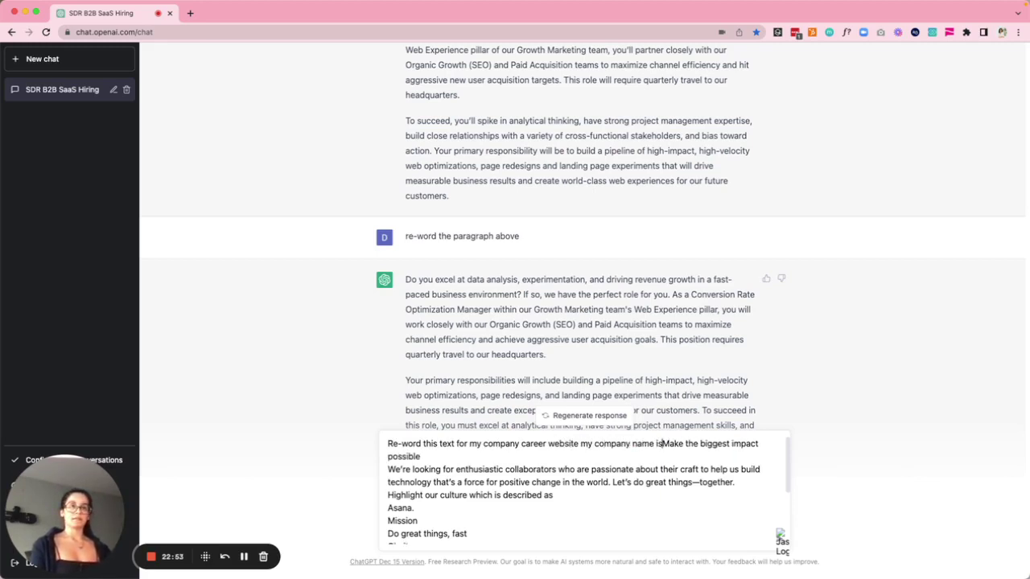
{"action": "type", "text": " asana"}
{"action": "key", "text": "shift+Return"}
{"action": "key", "text": "Return"}
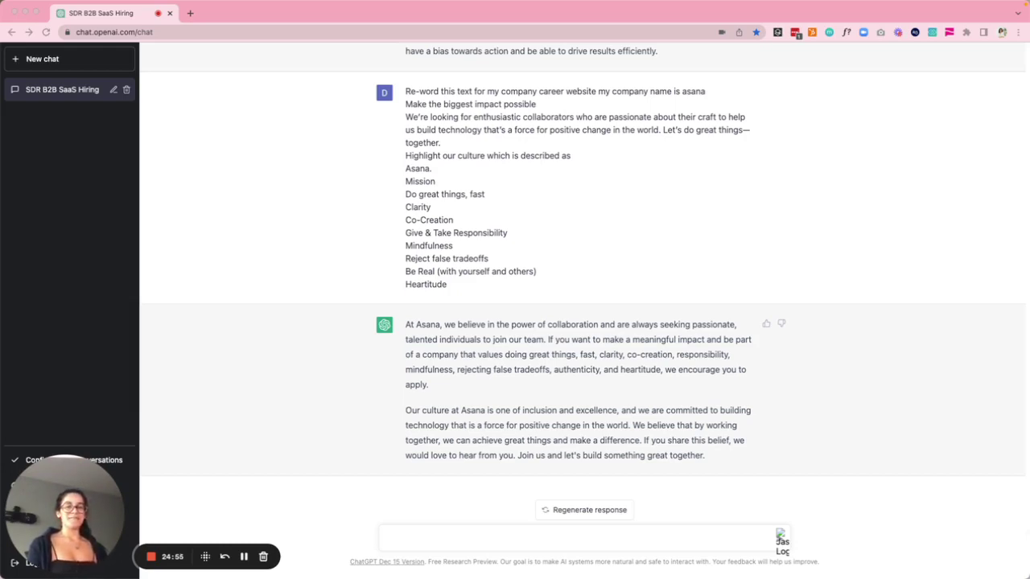
Step: Send "Re-write this to include emojis" followed by the paragraph about industry jargon and rewording a company pitch into everyday language
{"action": "left_click", "coordinate": [492, 547]}
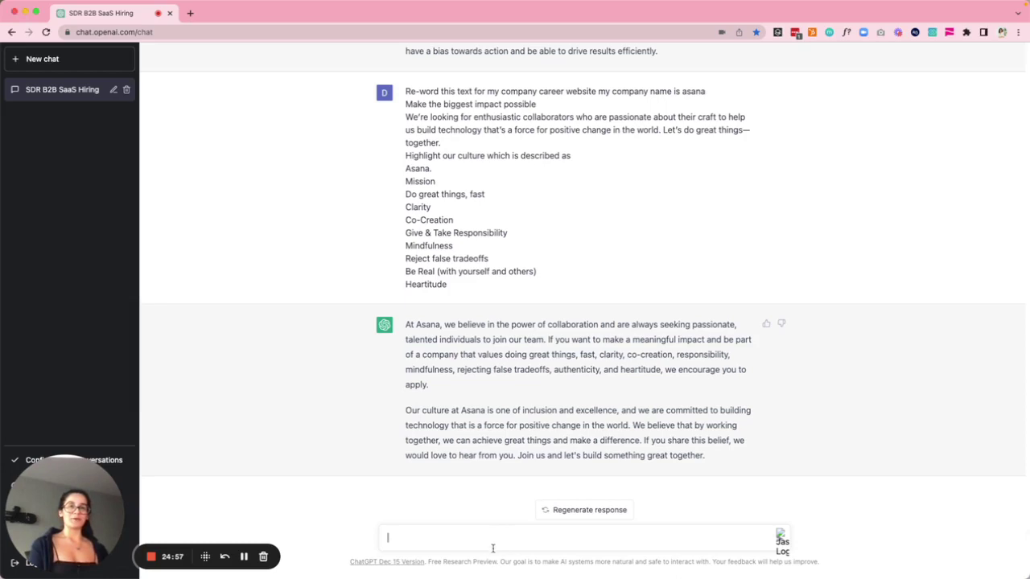
{"action": "type", "text": "Re-write this to include emojis Some websites are full of industry jargon that's hard to understand for people who are not familiar with the industry. In these cases, it can be helpful to use ChatGPT to reword your company pitch into everyday language that is more accessible and easy to understand. By using ChatGPT to rewrite your company pitch, you can more effectively communicate your value proposition and make it more appealing to a wider audience. This can be particularly useful if you are targeting customers or candidates who may not be familiar with your industry and may be intimidated by technical language. This is inclusive."}
{"action": "key", "text": "Return"}
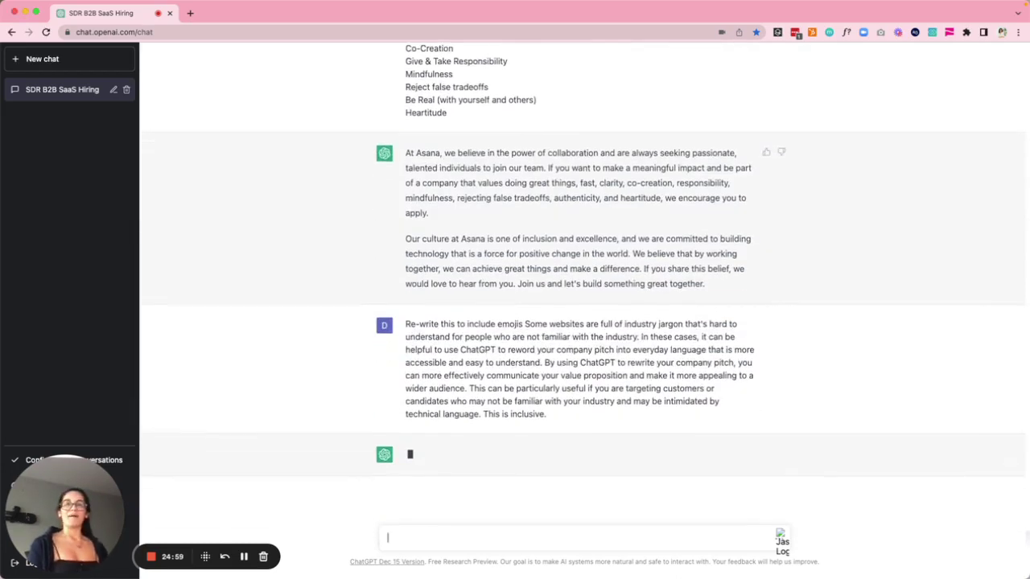